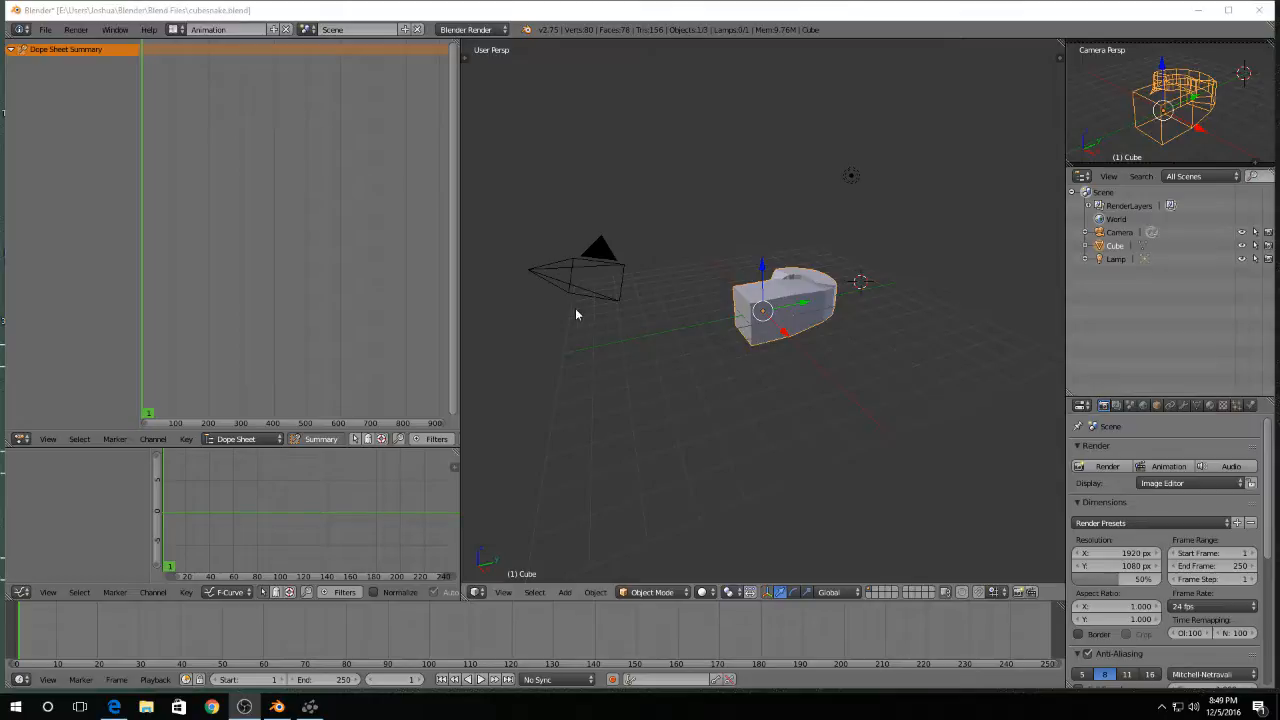
middle_drag(690, 362, 830, 373)
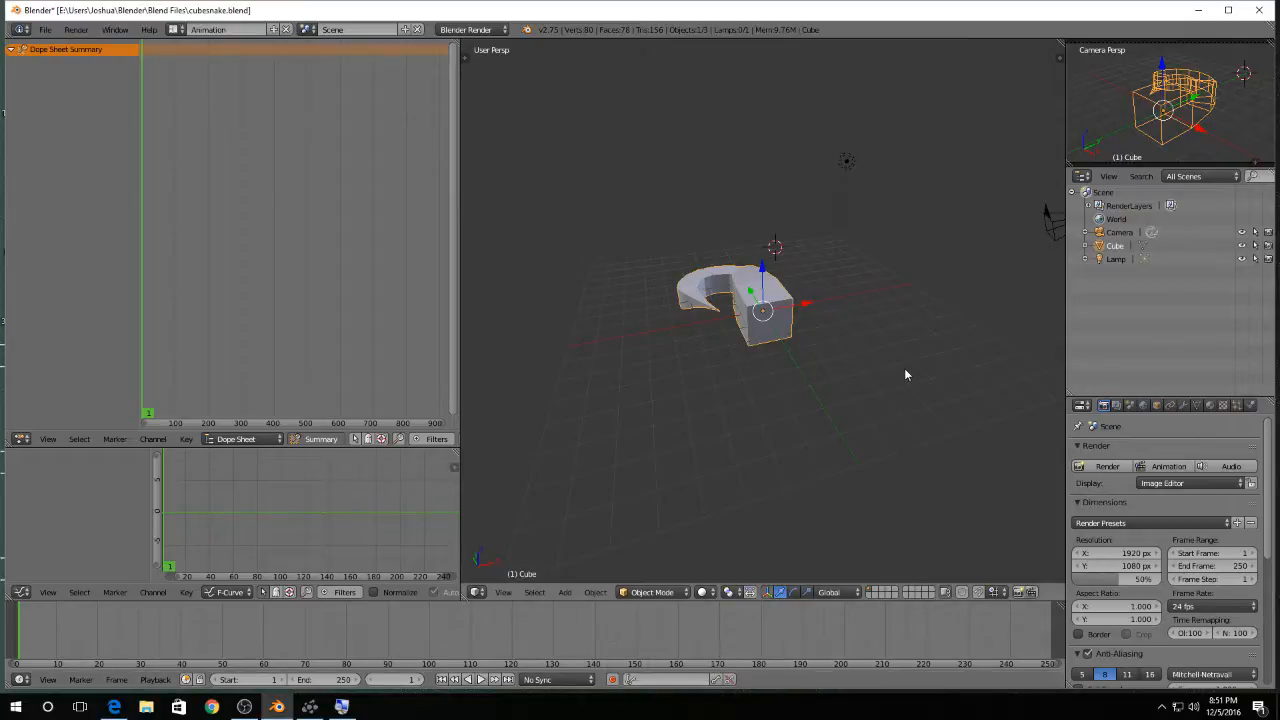
middle_drag(904, 368, 811, 360)
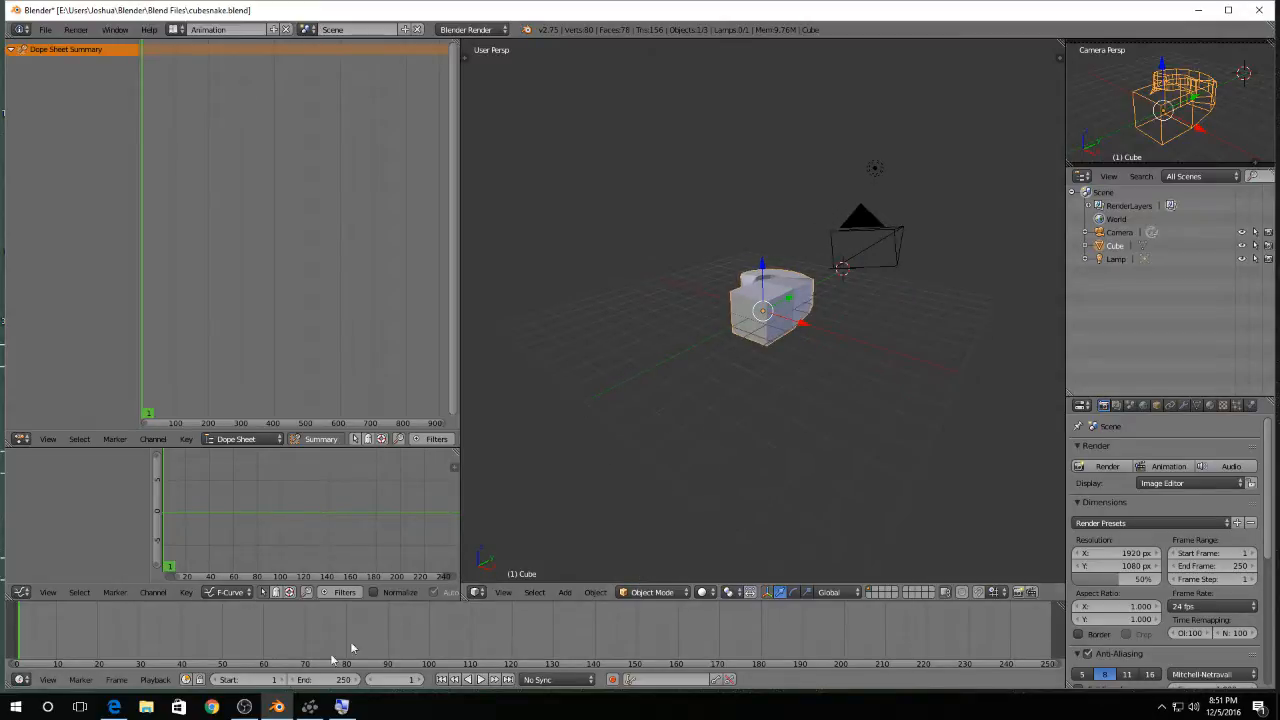
click(150, 709)
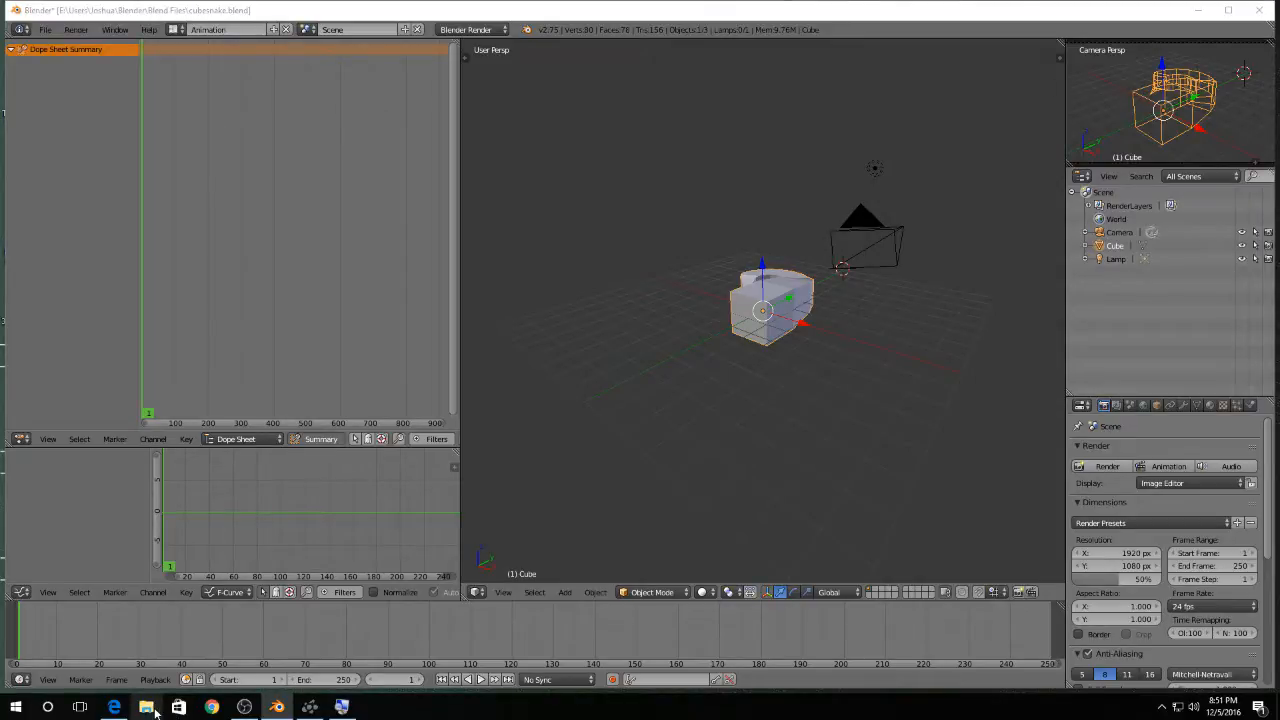
click(25, 637)
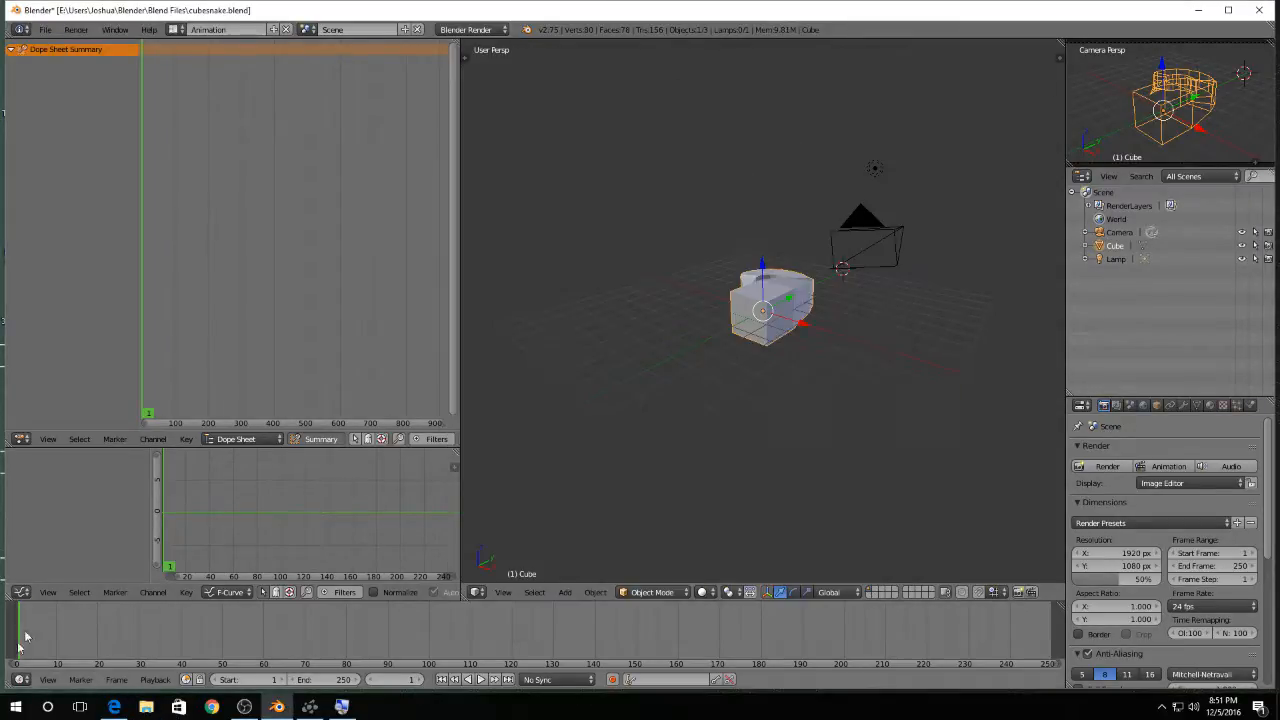
Search the computer for "stick", open Sticky Notes and skim through the Animations note.
click(16, 707)
text(stic)
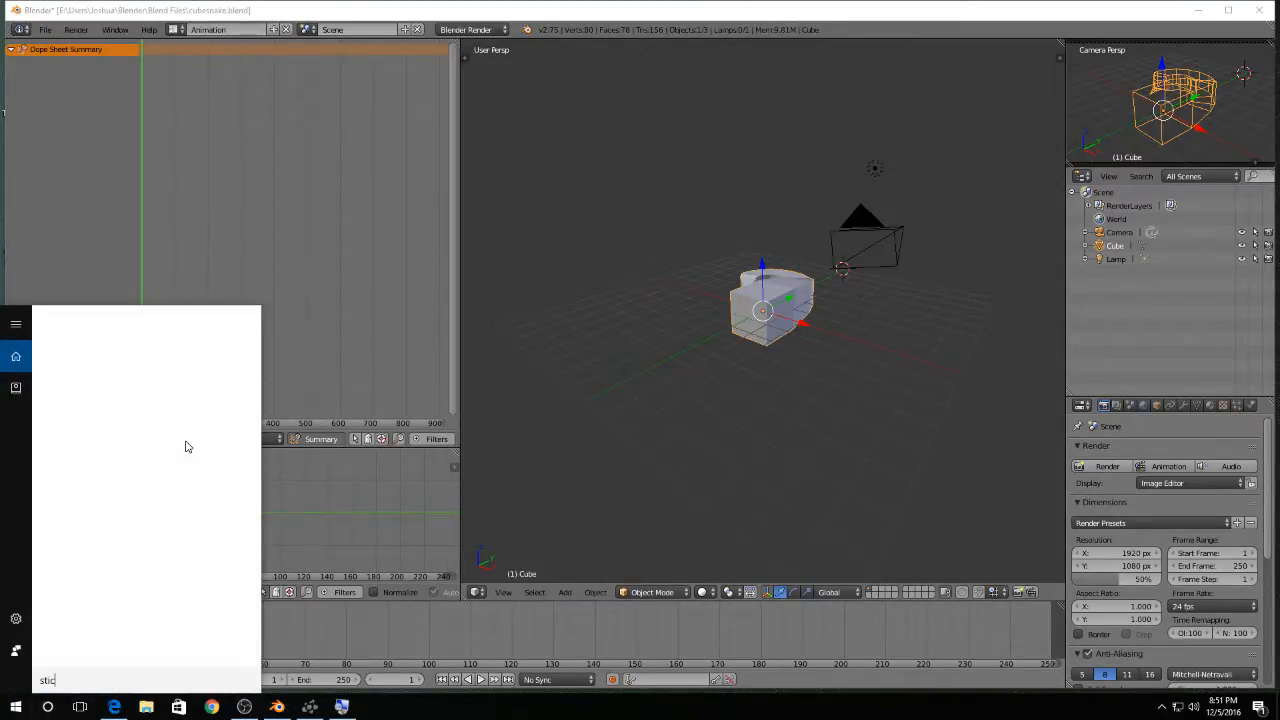
text(k)
key(Return)
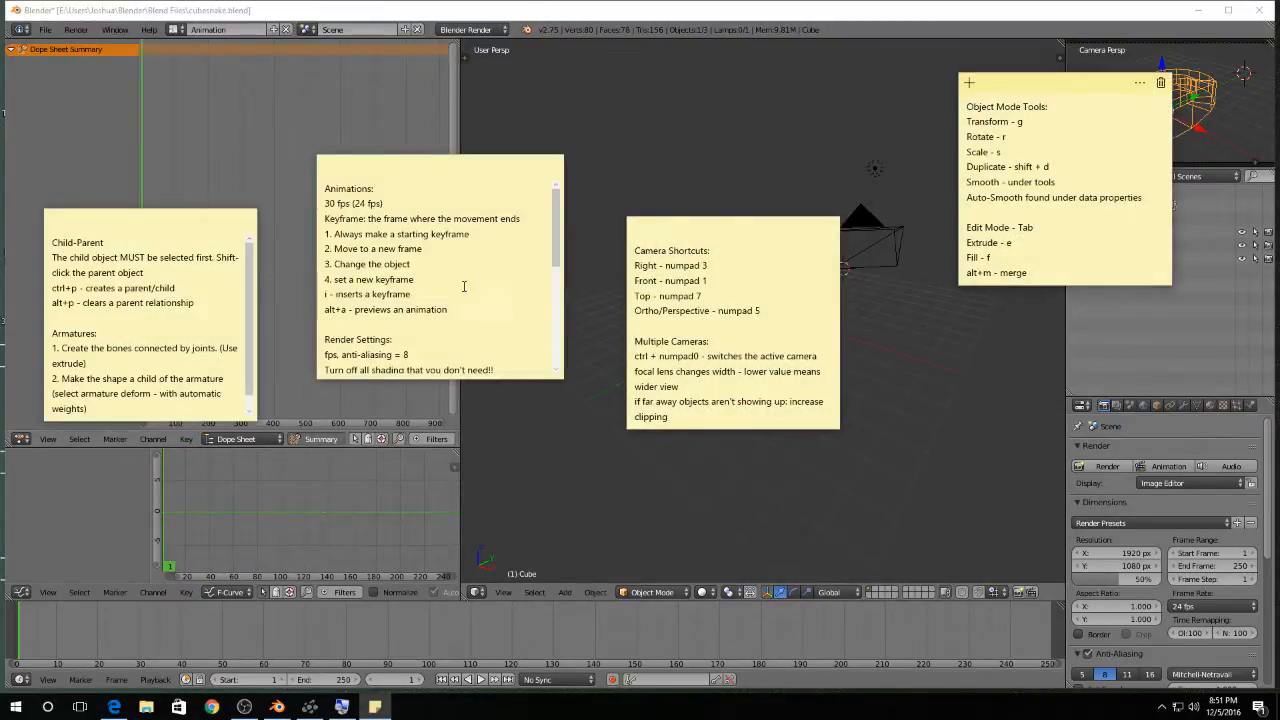
scroll(464, 286, down, 5)
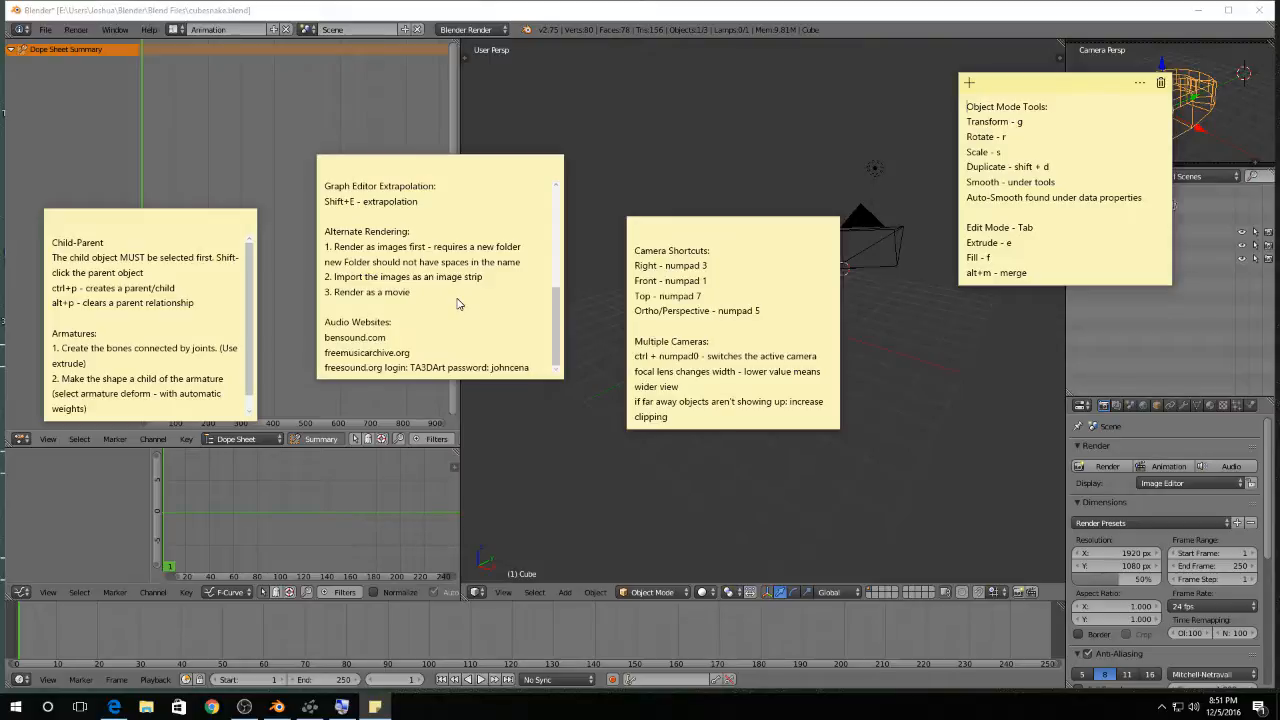
scroll(450, 301, up, 5)
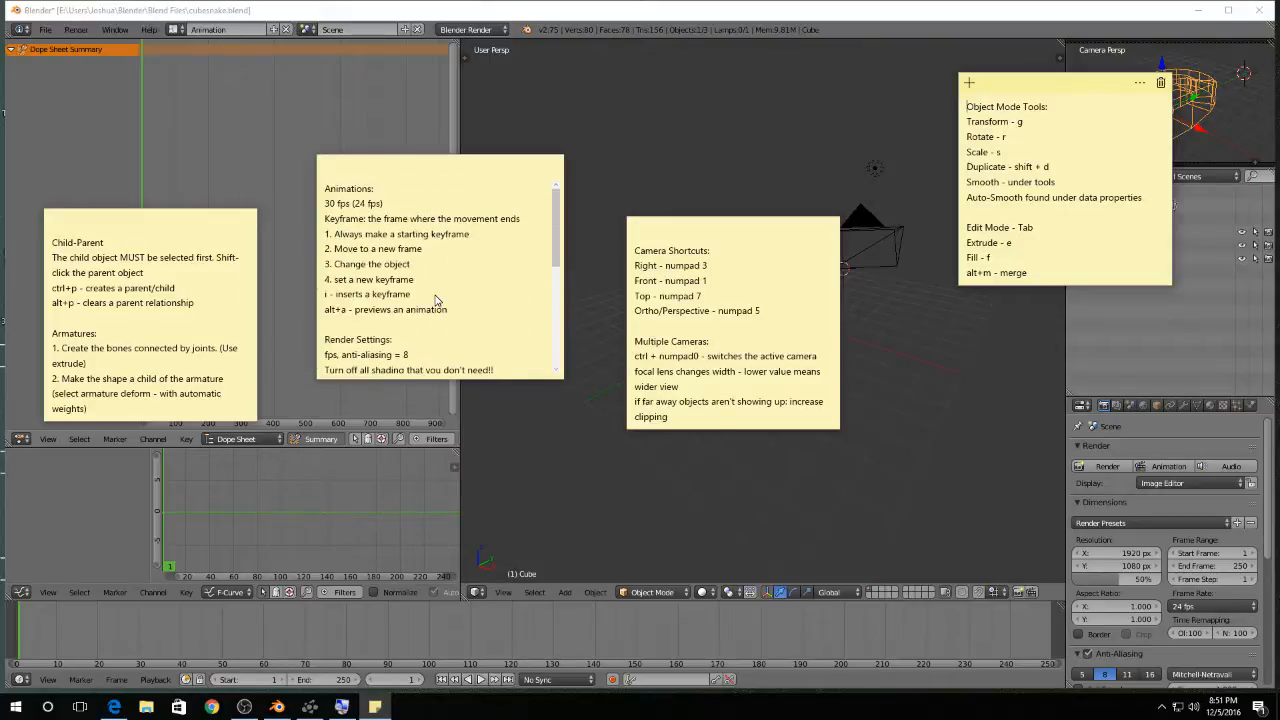
Add the heading "Automatic Keyframing:" to the Animations note, below the "alt+a - previews an animation" line.
click(461, 309)
key(Return)
key(Return)
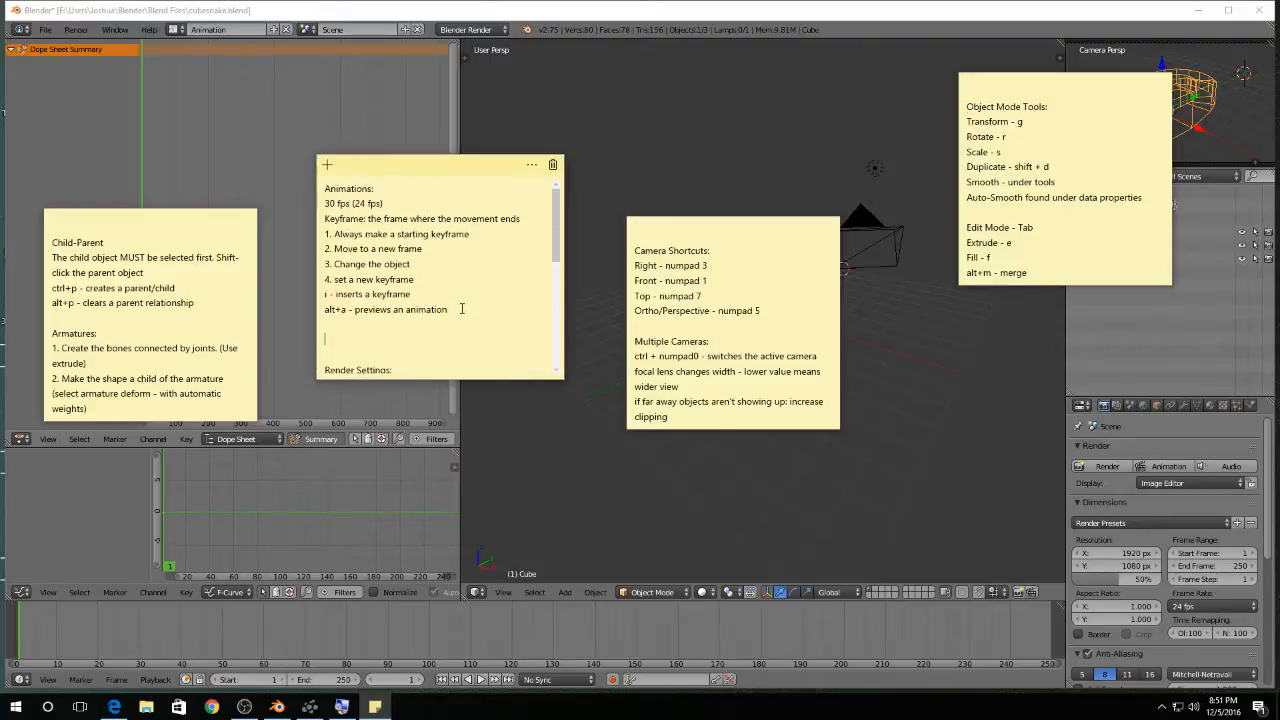
text(Automatic Keyframing:)
key(Return)
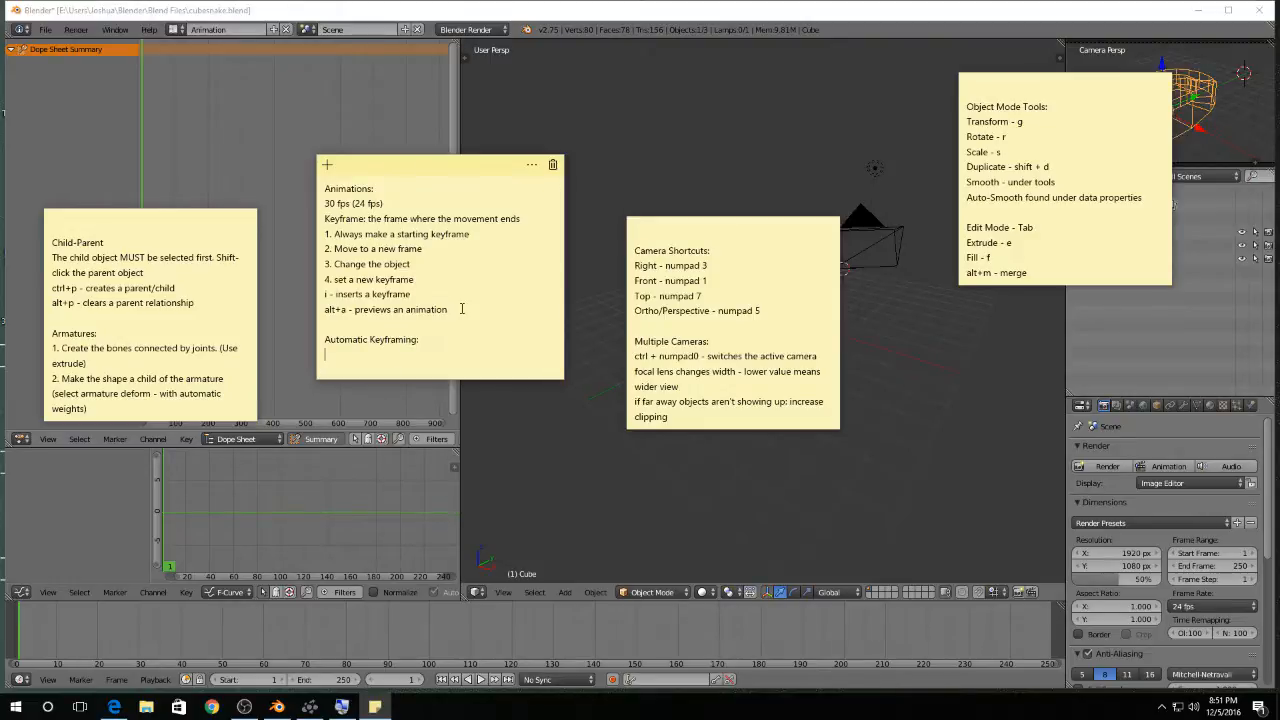
List "1. Turn on the red button." and "2. Select a keyset" under the Automatic Keyframing heading.
text(1. Turn on the red button.)
key(Return)
text(2. S)
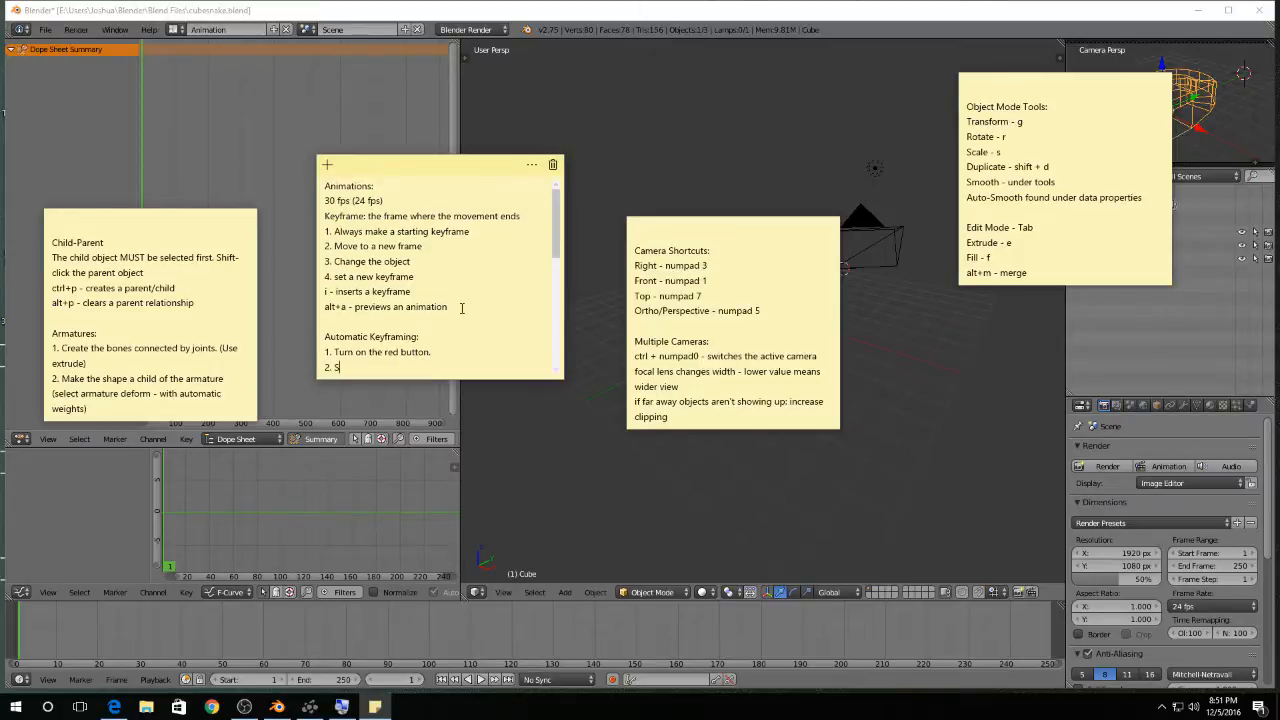
text(etlect)
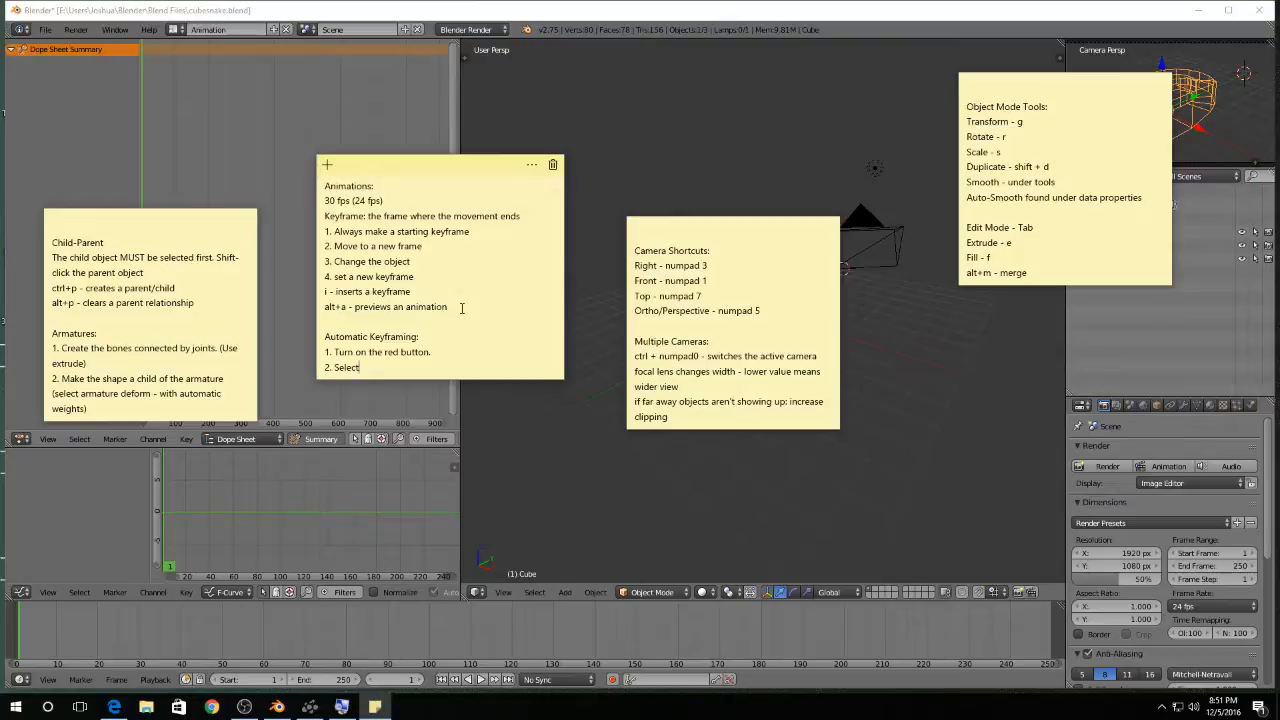
text( a keyset)
Switch to Blender, turn on automatic keyframing and choose Available as the active keying set.
click(618, 543)
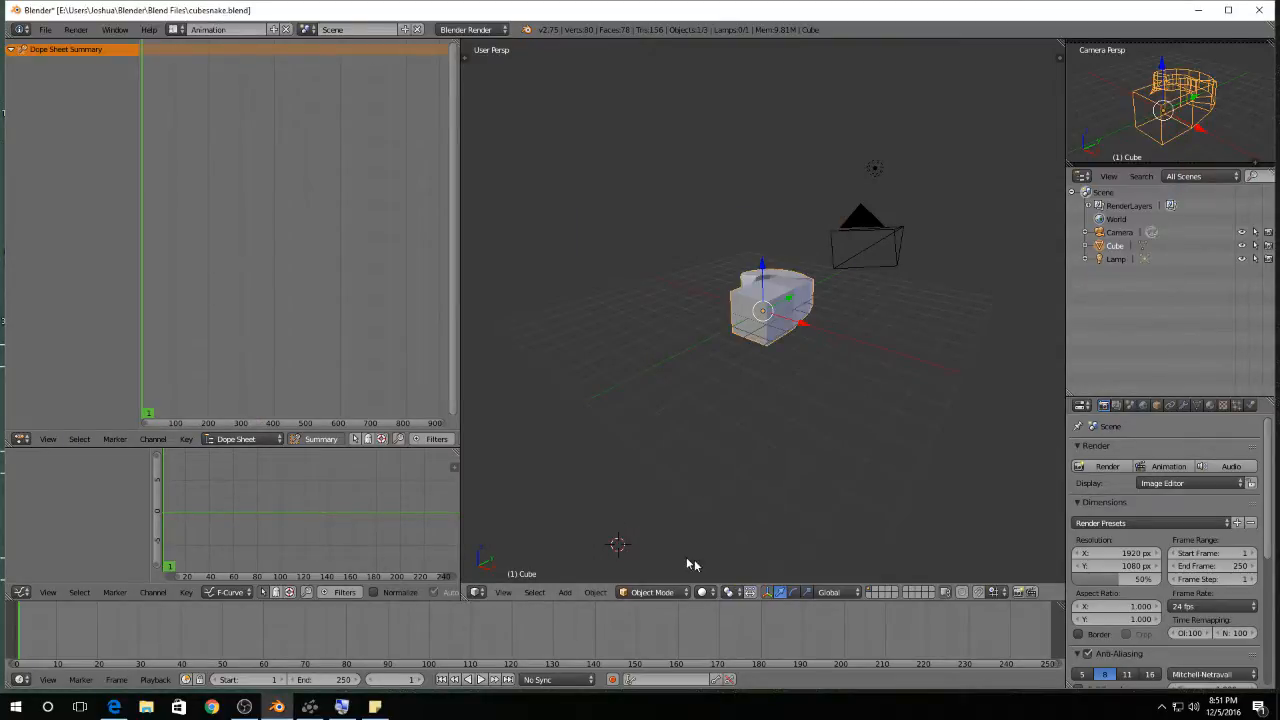
middle_drag(705, 480, 677, 458)
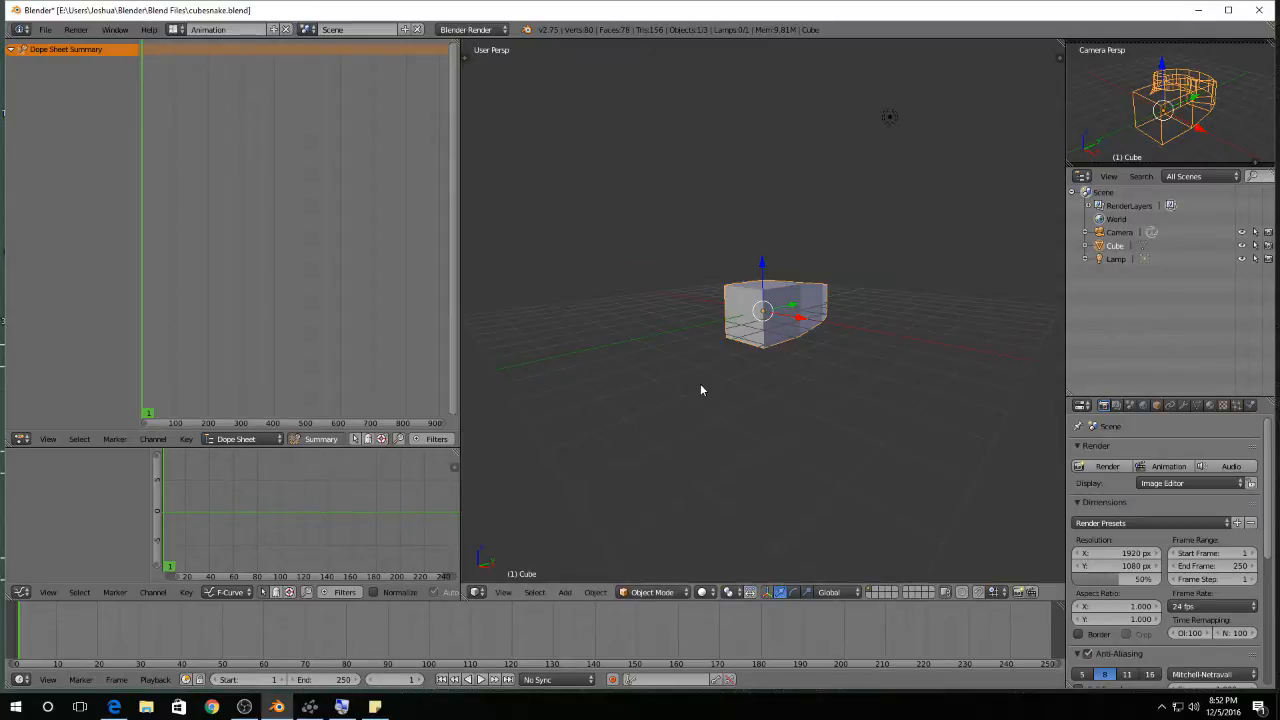
click(612, 681)
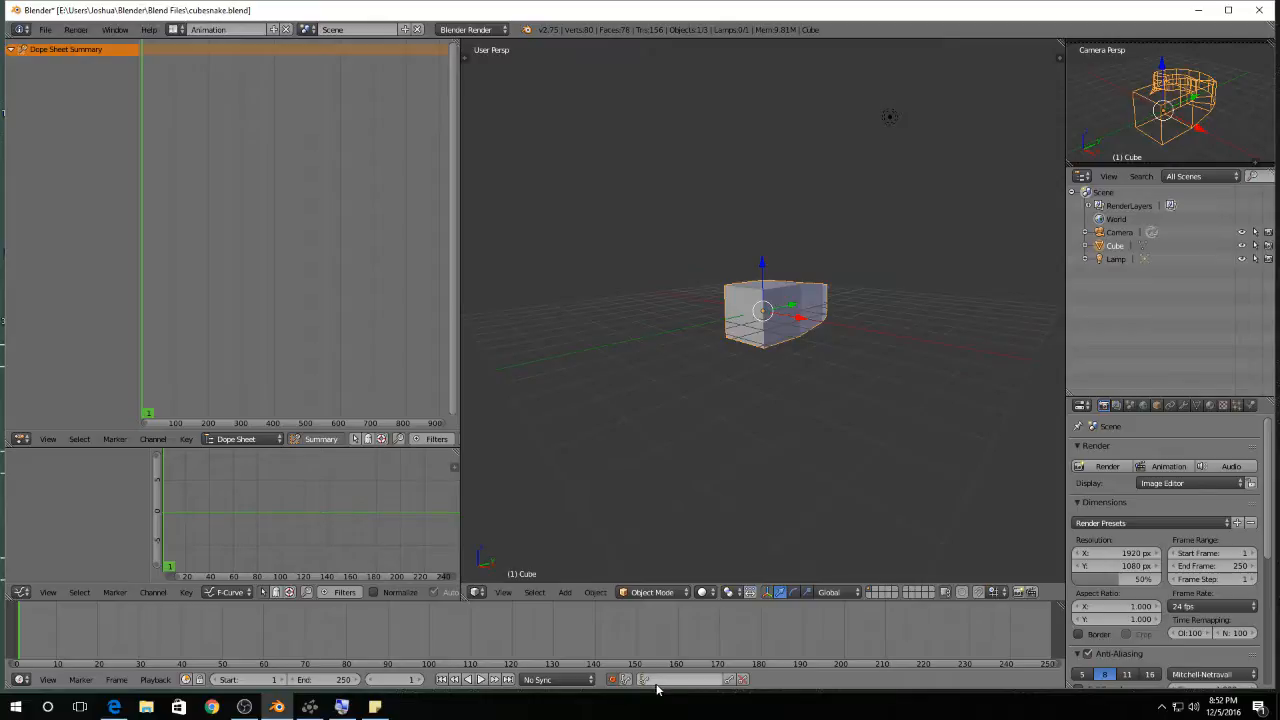
click(661, 681)
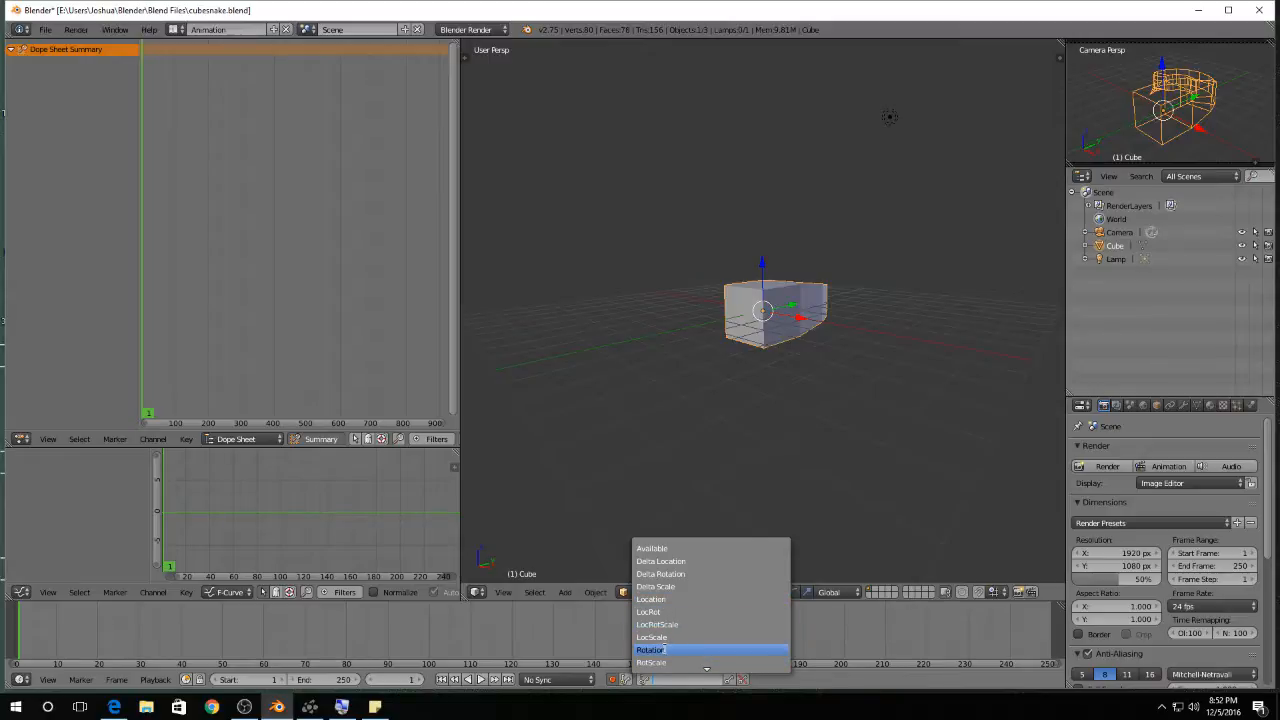
click(676, 548)
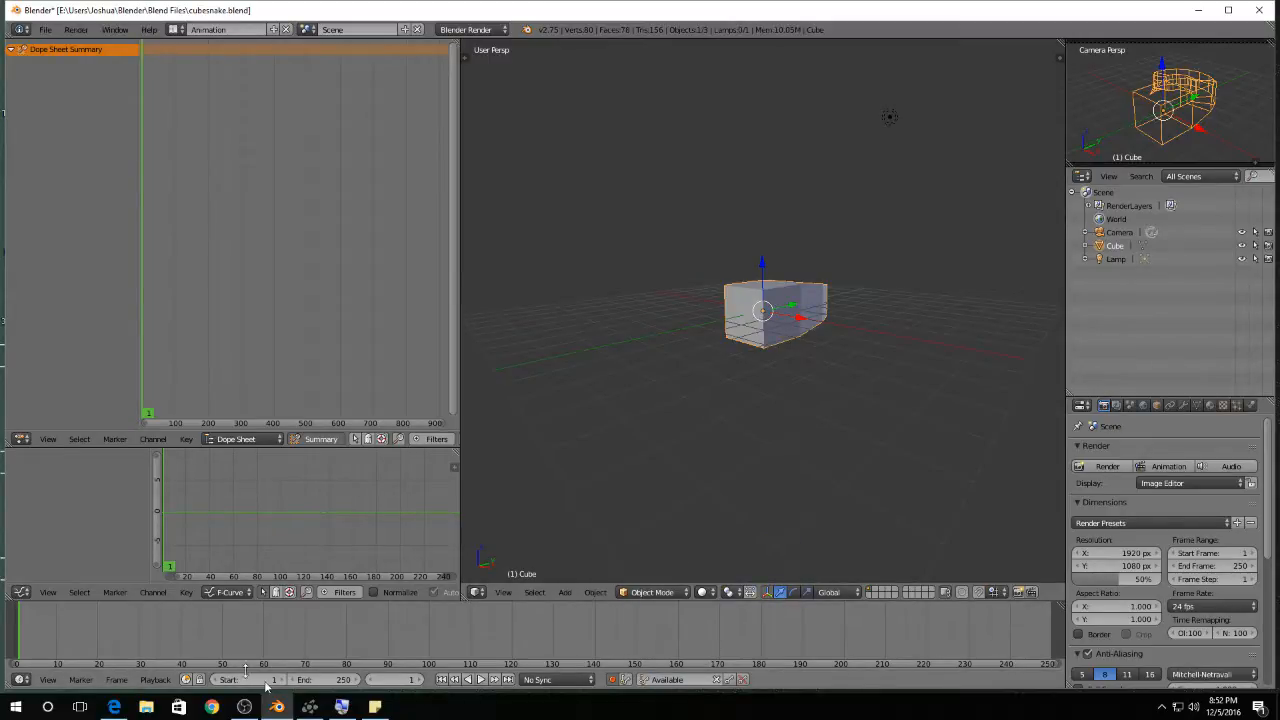
Add "Available keyframes everything" to the "Select a keyset" line in Sticky Notes, and return to Blender.
click(375, 707)
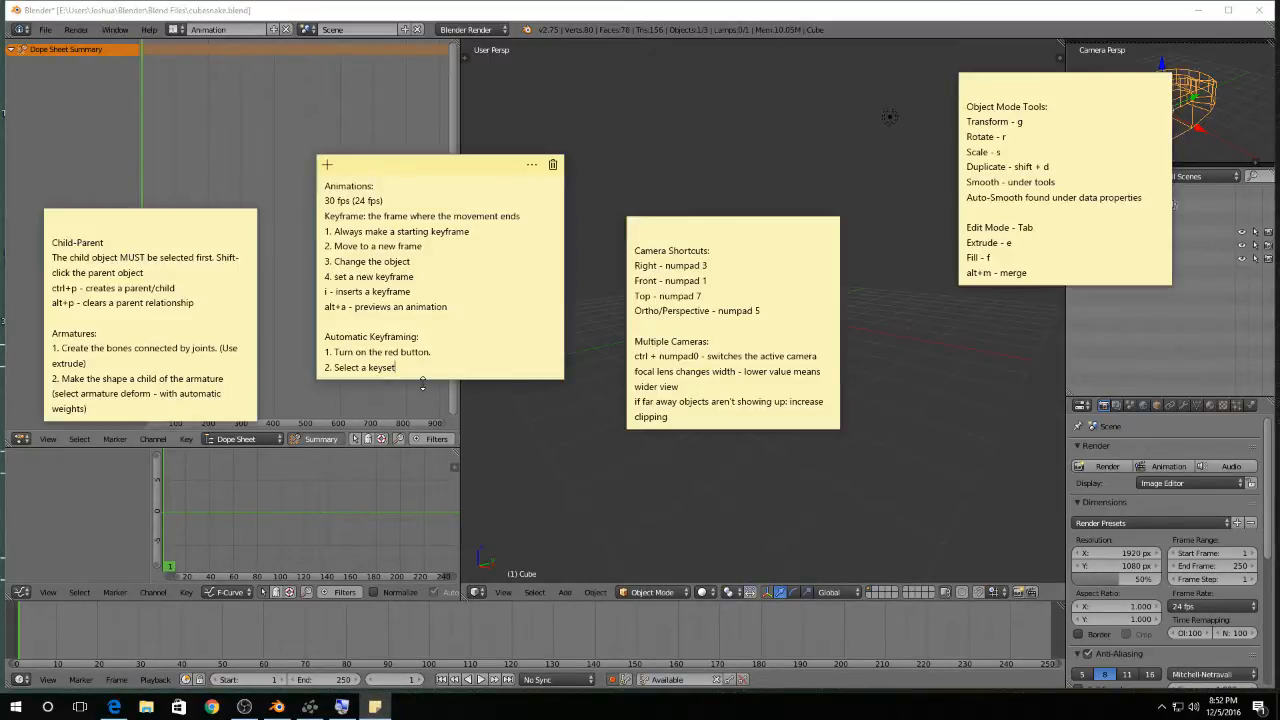
text(Available keyframes everything)
click(503, 446)
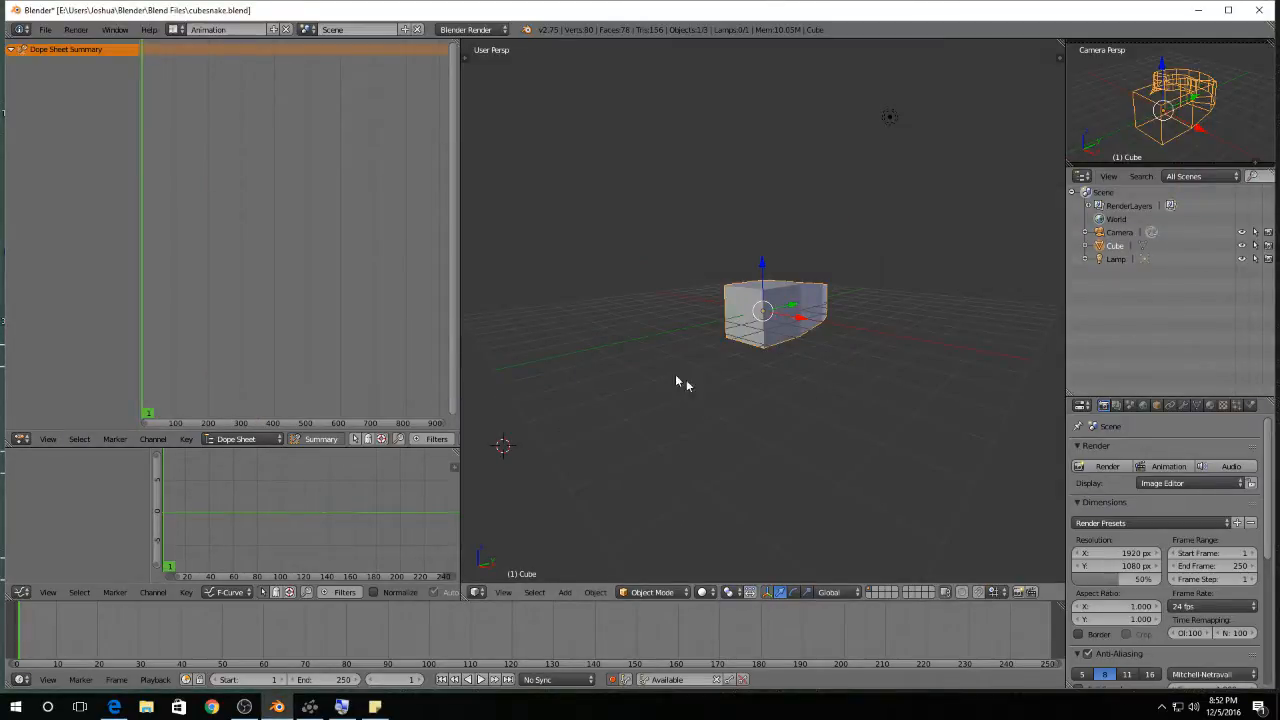
Try to insert a keyframe on the cube at frame 1 with the Available keying set.
middle_drag(851, 369, 775, 282)
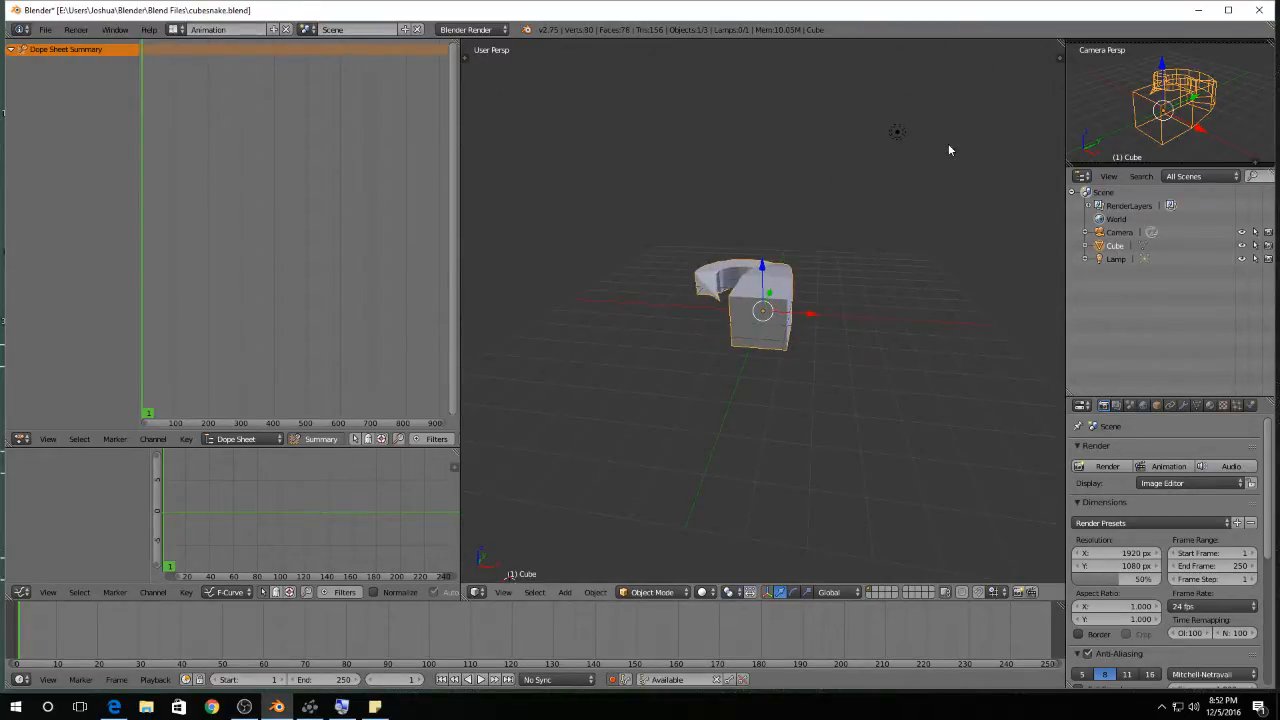
middle_drag(937, 365, 953, 336)
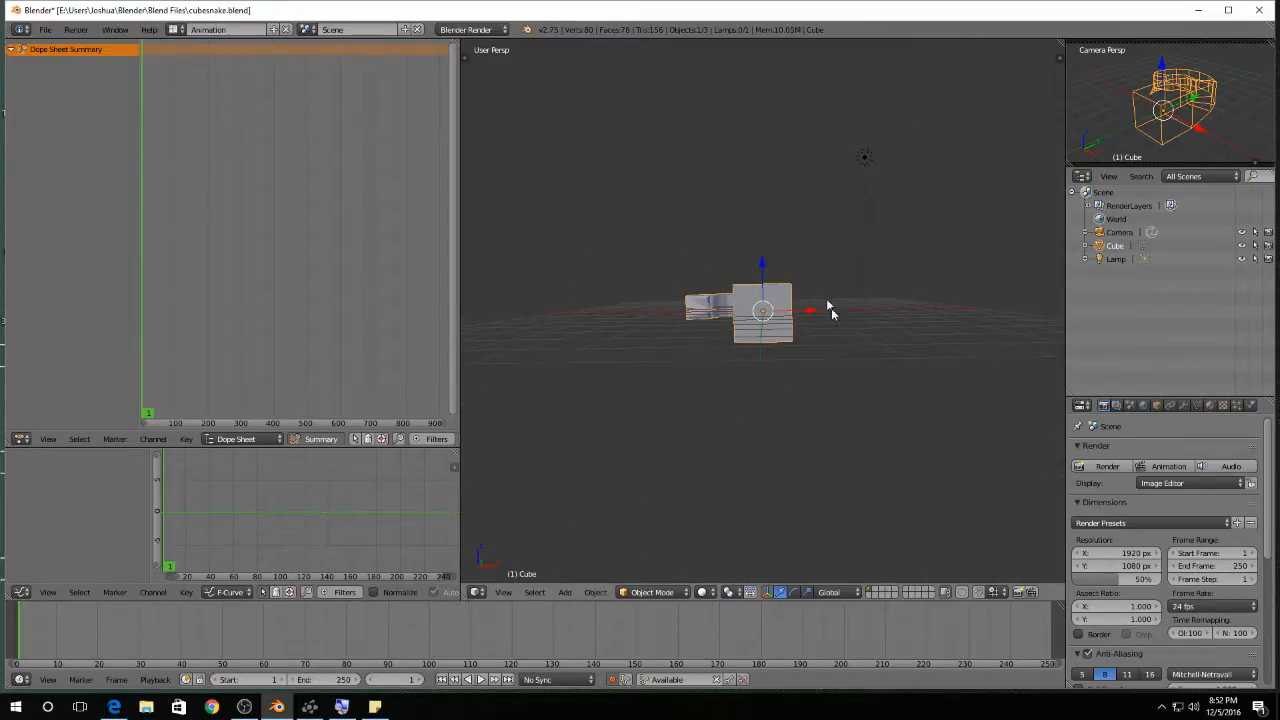
middle_drag(870, 363, 845, 349)
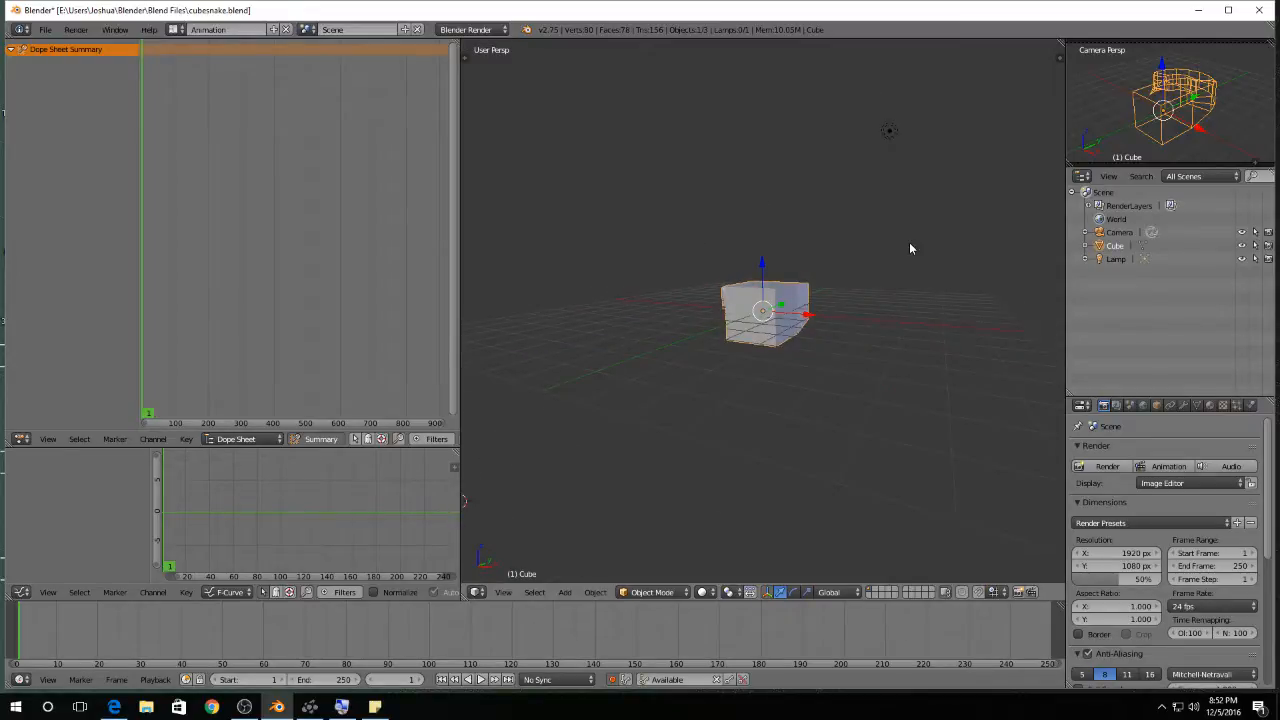
key(i)
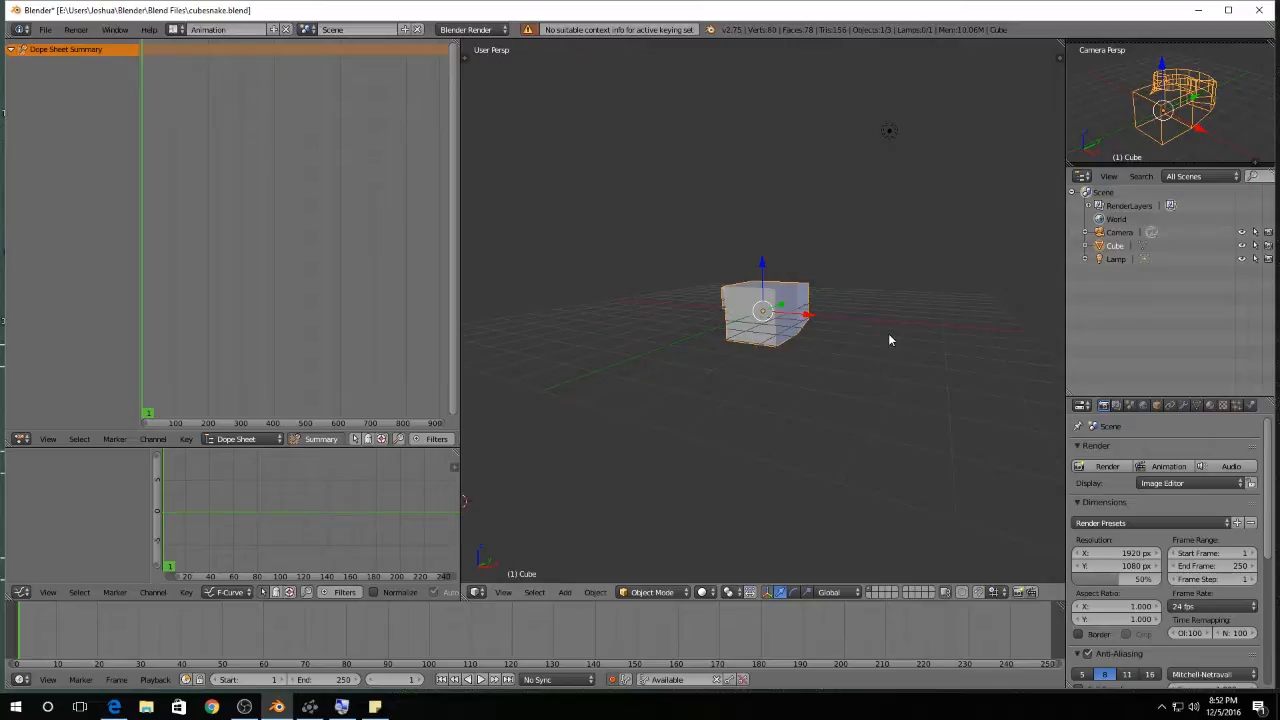
key(i)
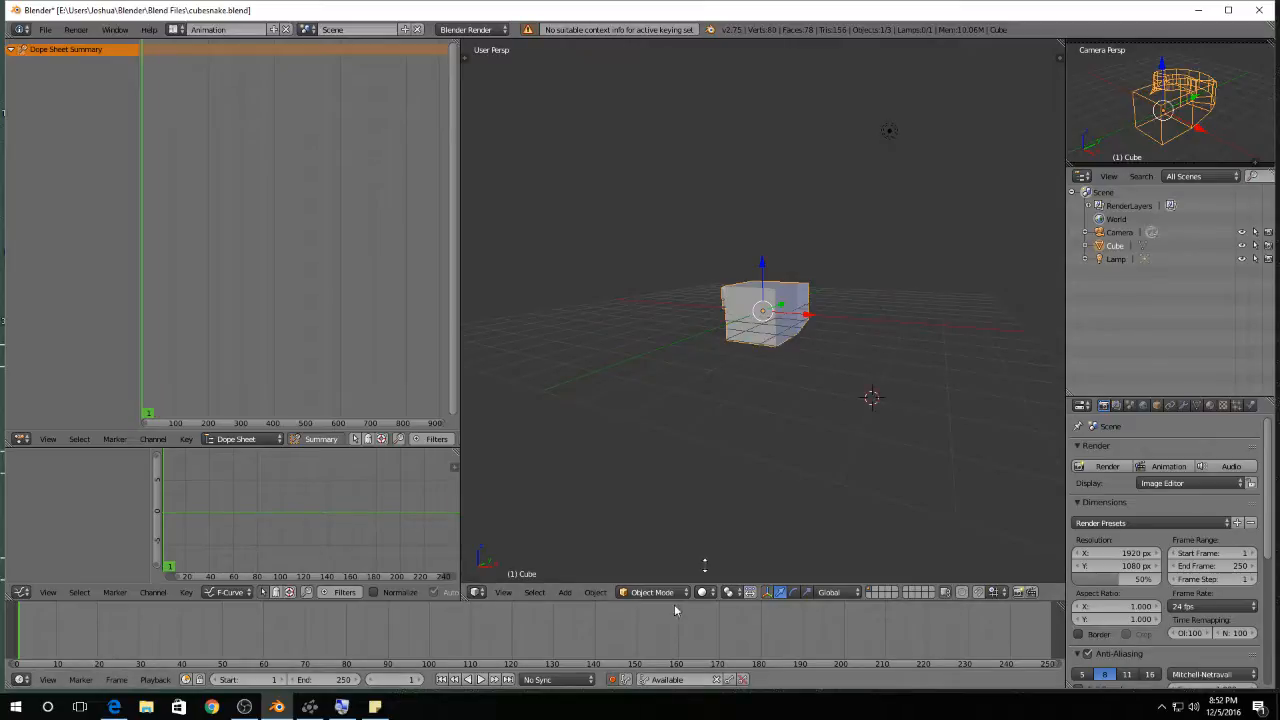
Nudge the cube along its vertical axis and record a starting LocRotScale keyframe at frame 1.
middle_drag(680, 466, 776, 336)
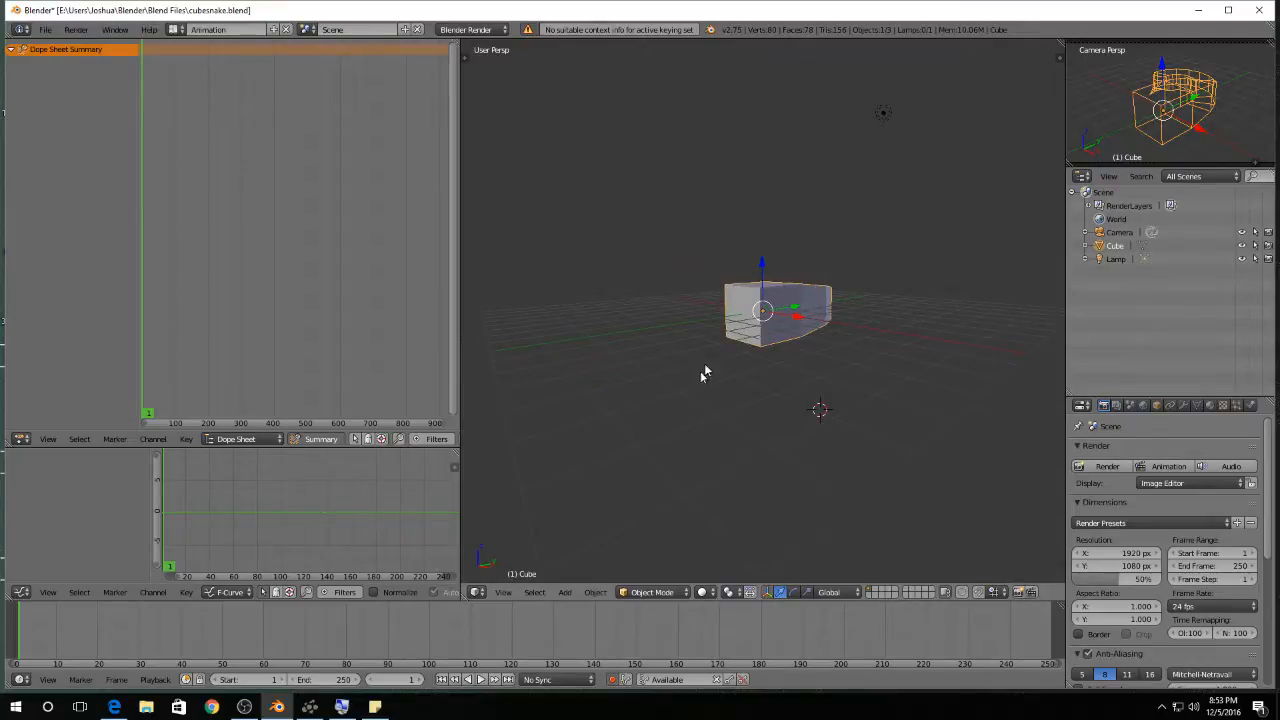
middle_drag(703, 371, 761, 376)
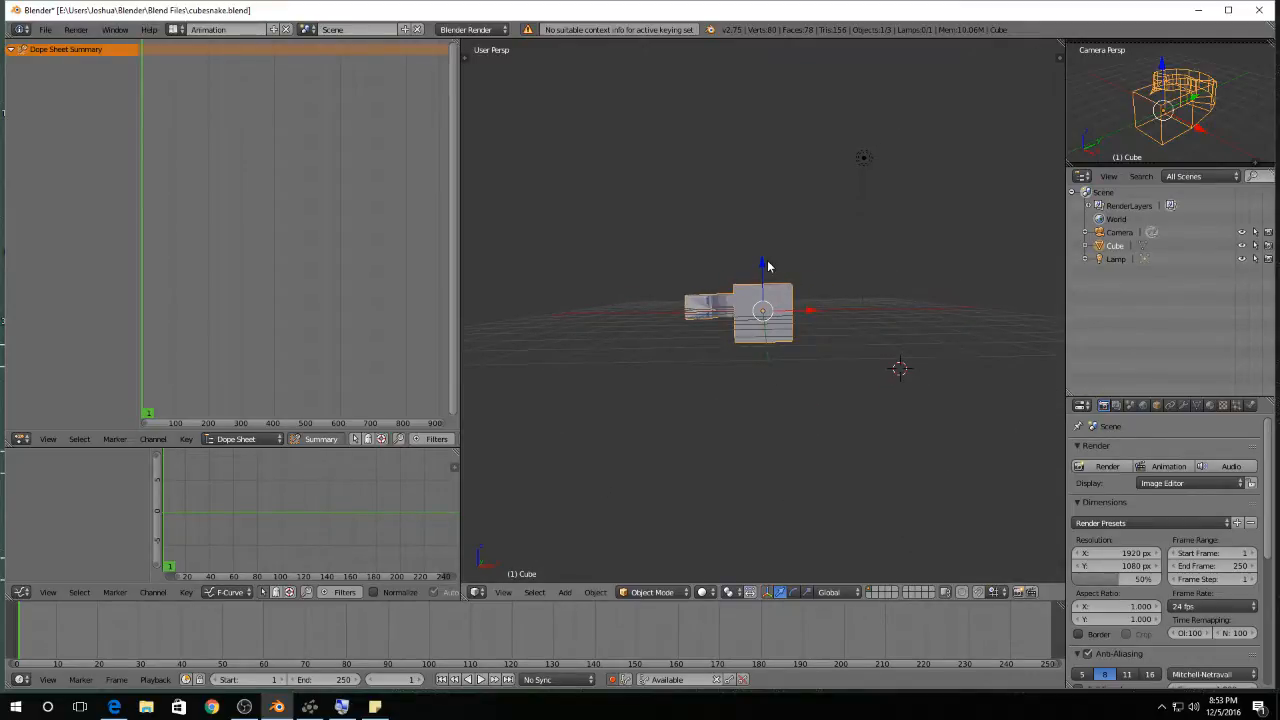
drag(763, 266, 763, 266)
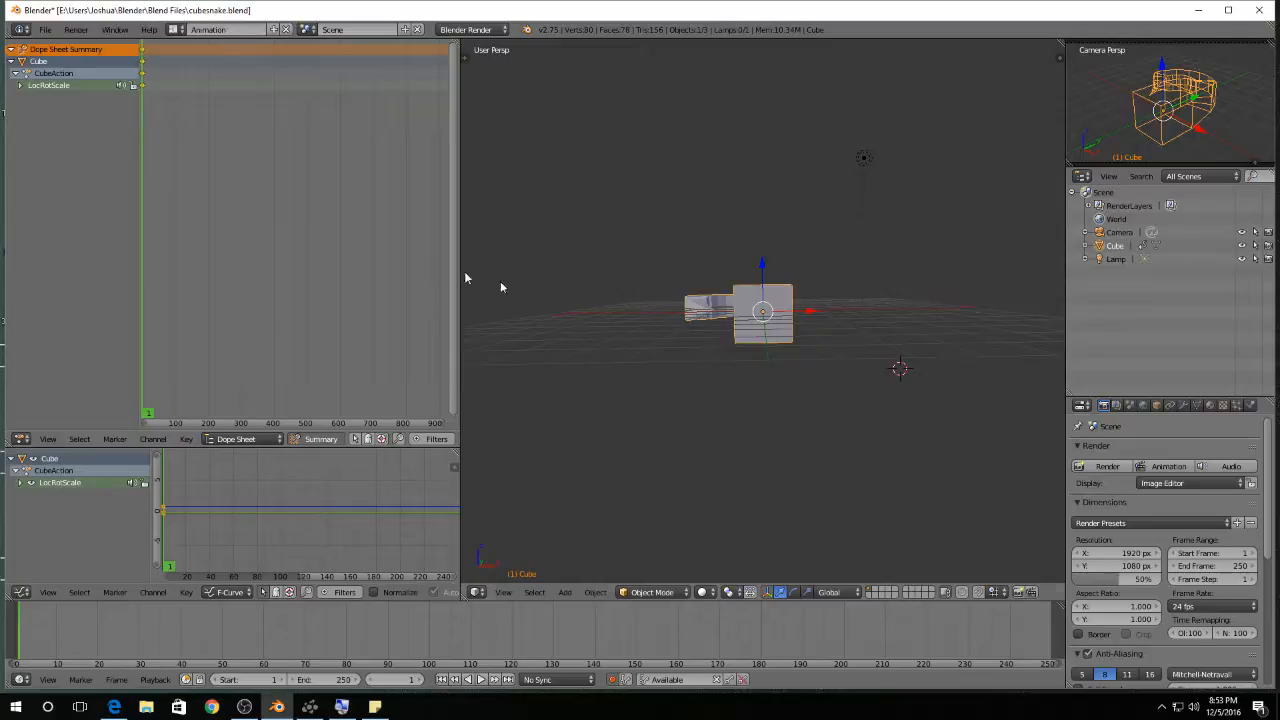
Set the current frame of the timeline to 90.
middle_drag(691, 346, 591, 337)
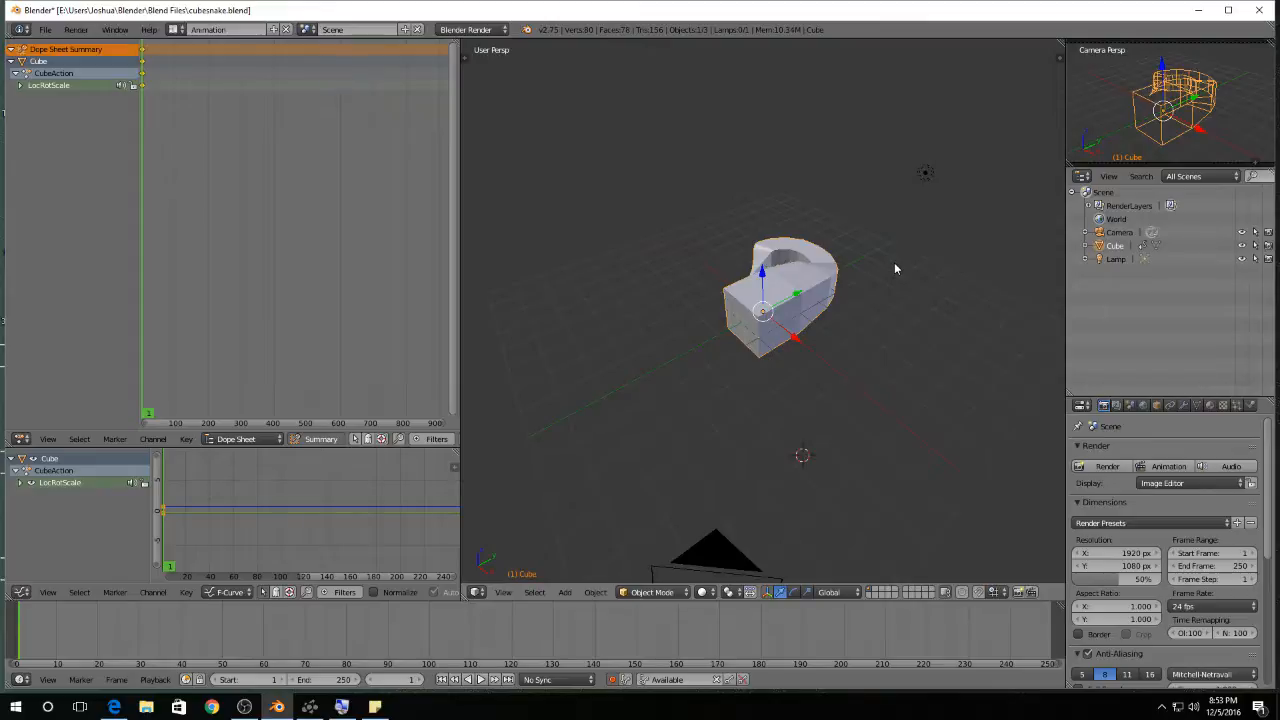
click(399, 680)
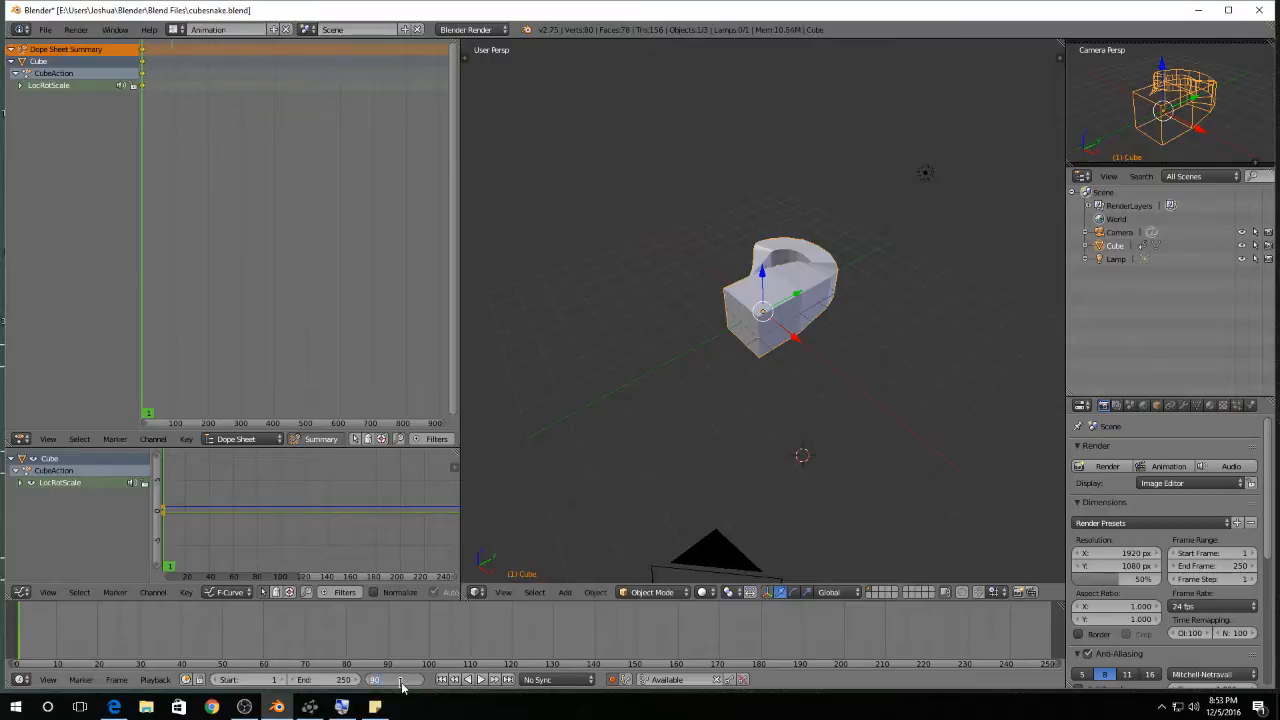
text(90)
key(Return)
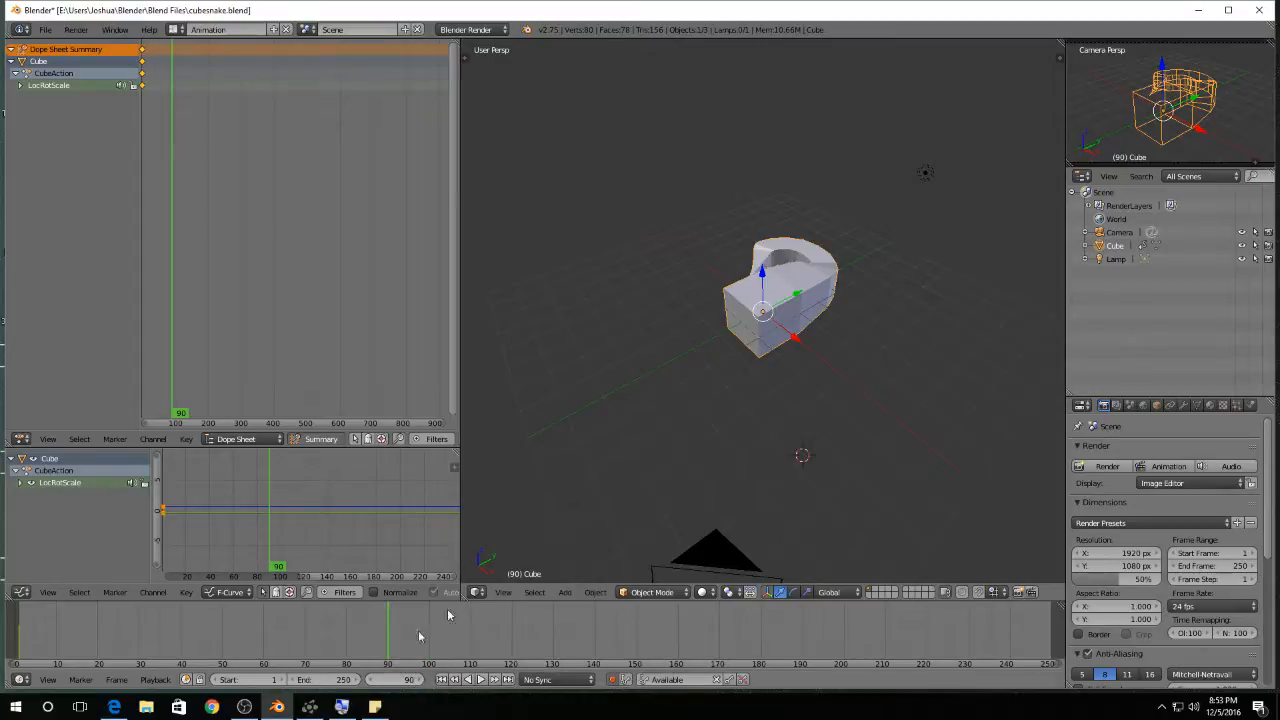
In camera view, move the cube up and along the X axis and rotate it, auto-keying the pose at frame 90.
key(KP_0)
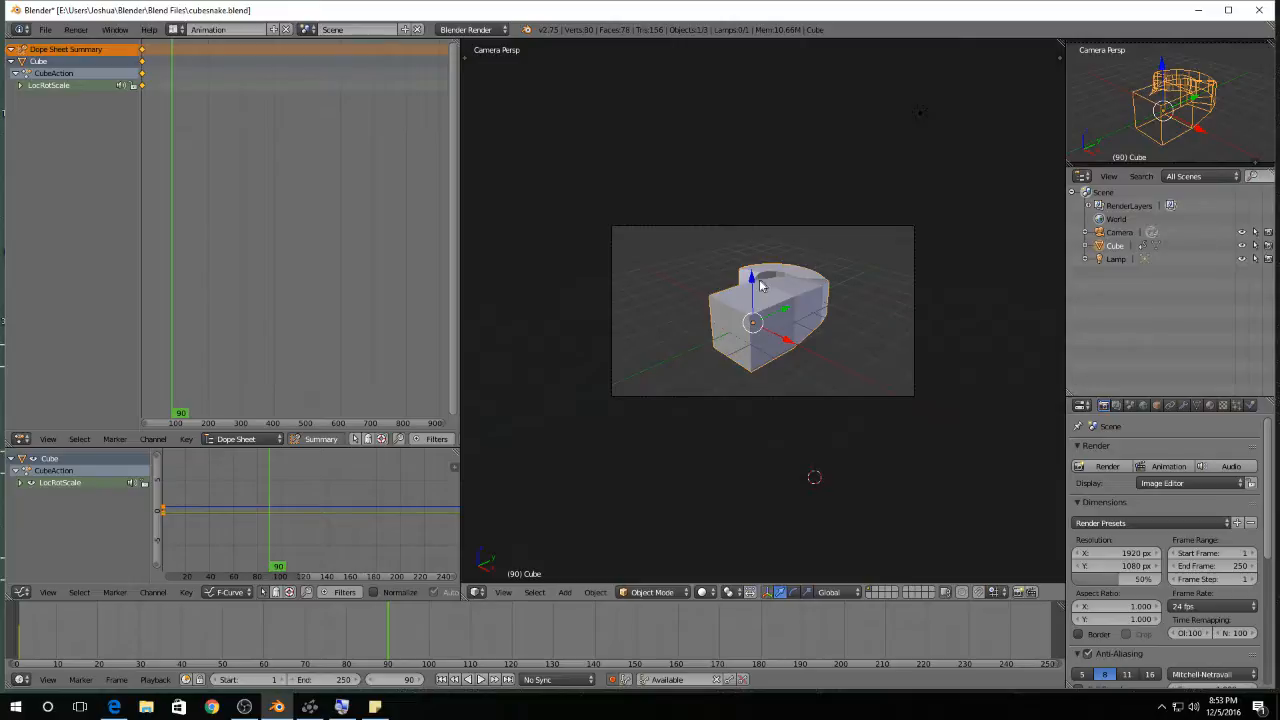
drag(755, 283, 751, 225)
drag(790, 287, 858, 271)
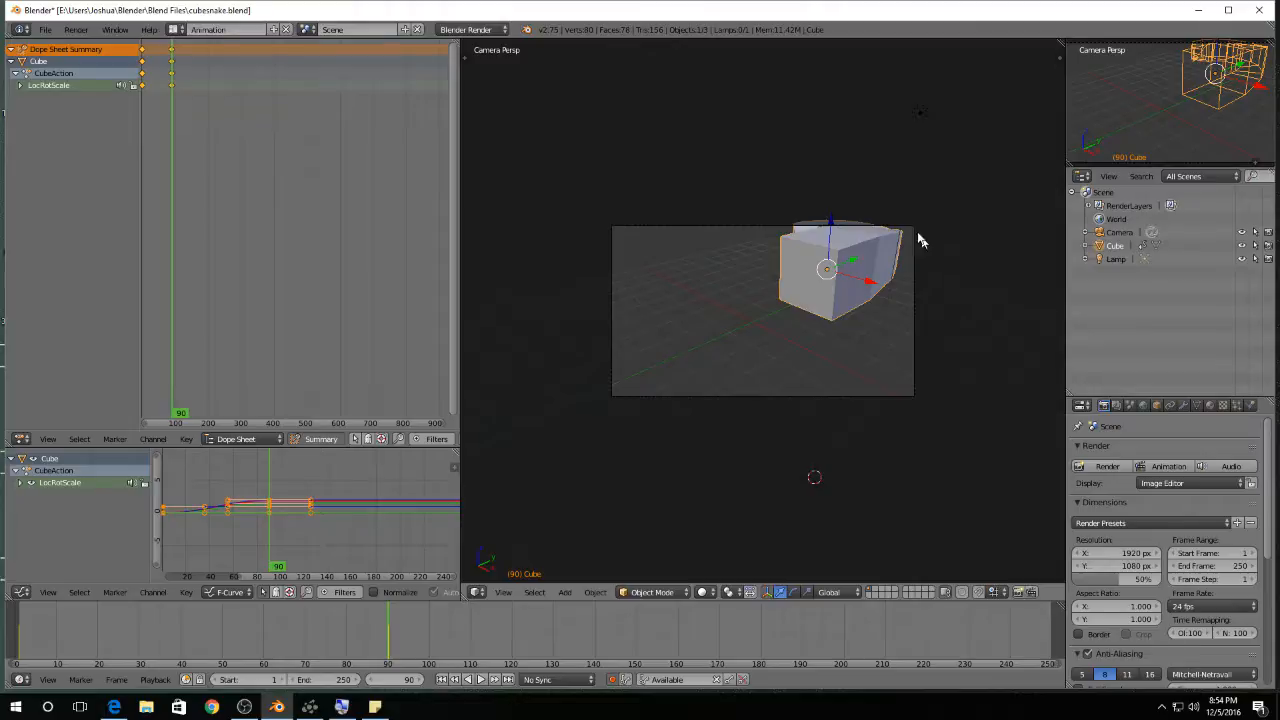
key(r)
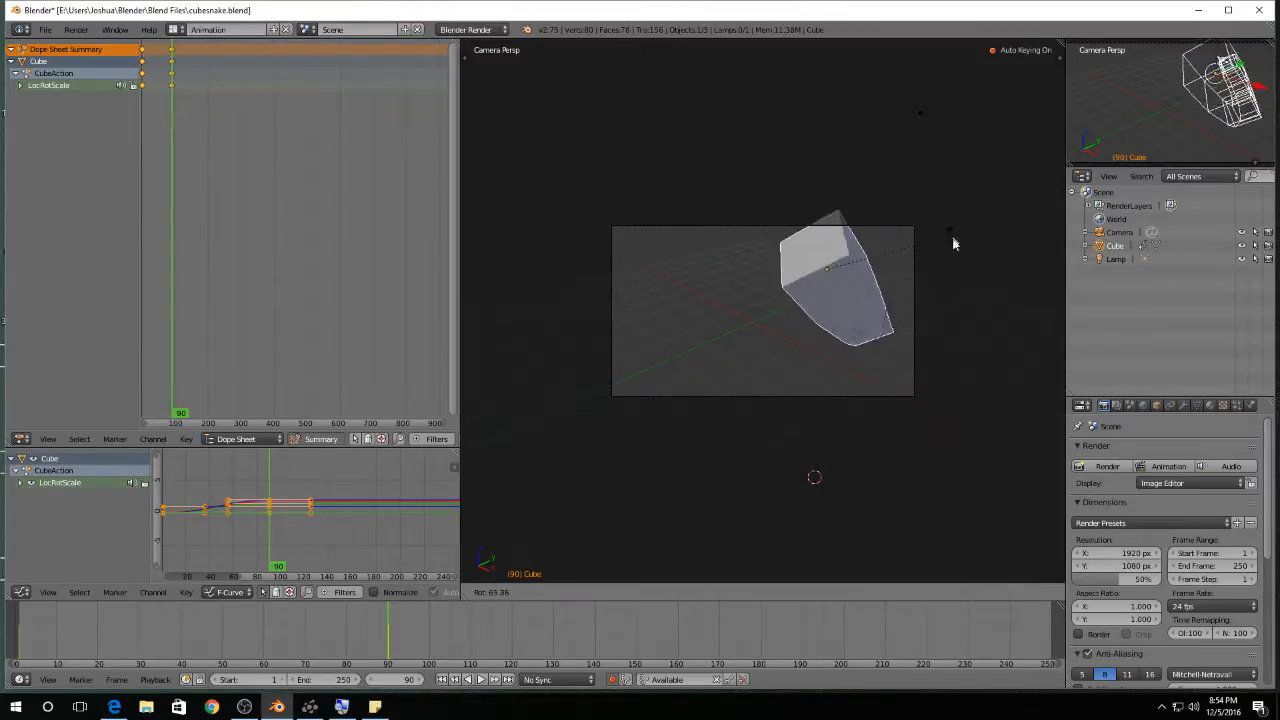
click(812, 393)
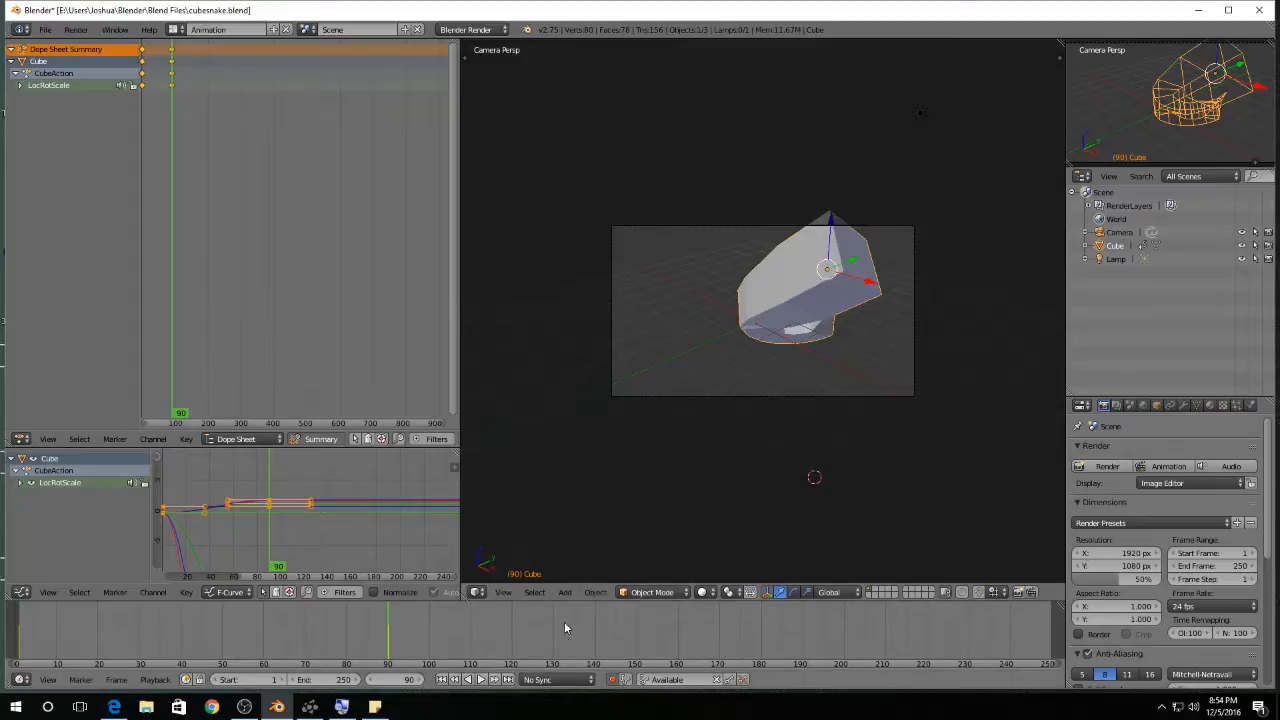
Play the cube's animation from frame 1 twice to check the motion up to frame 90, and return to frame 1.
click(441, 679)
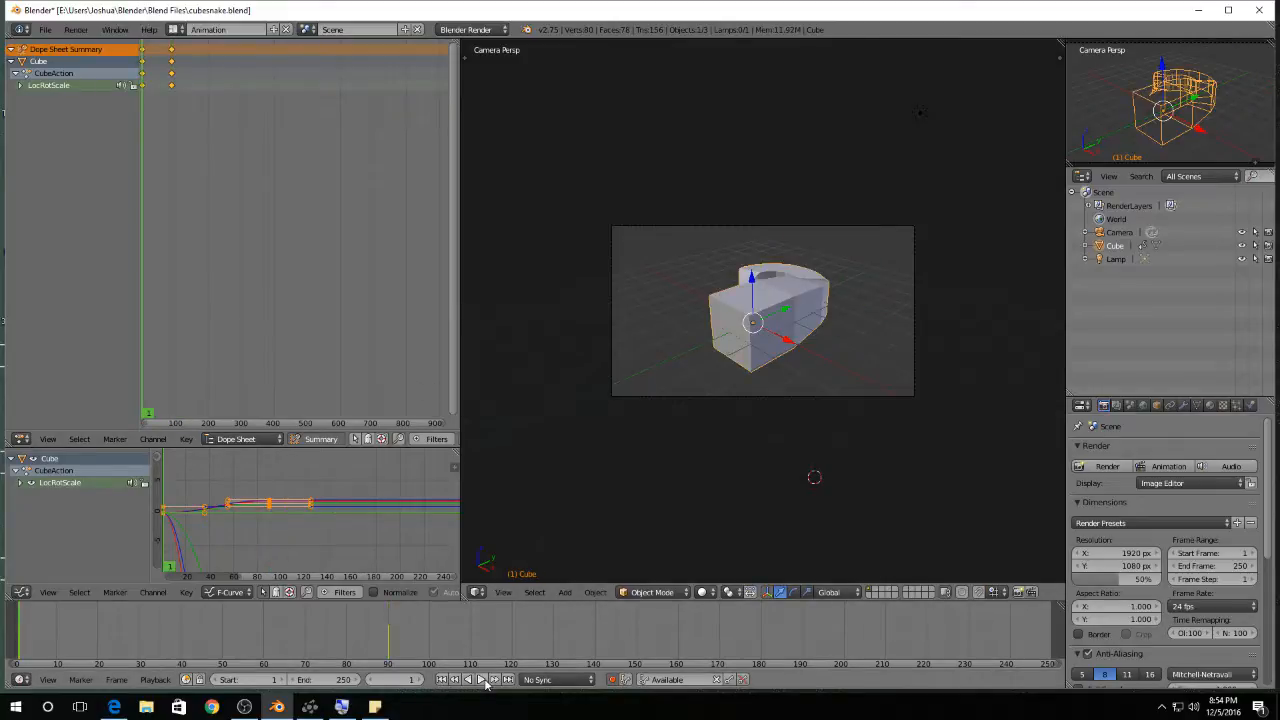
click(480, 679)
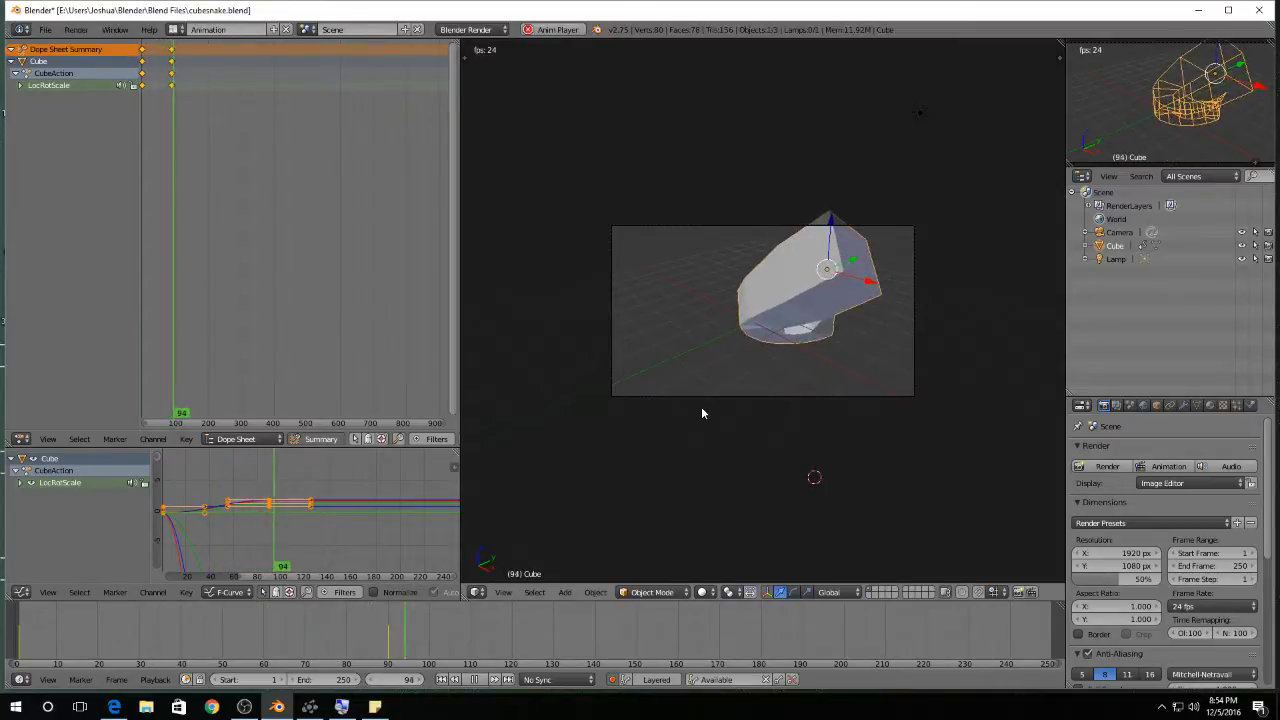
click(474, 679)
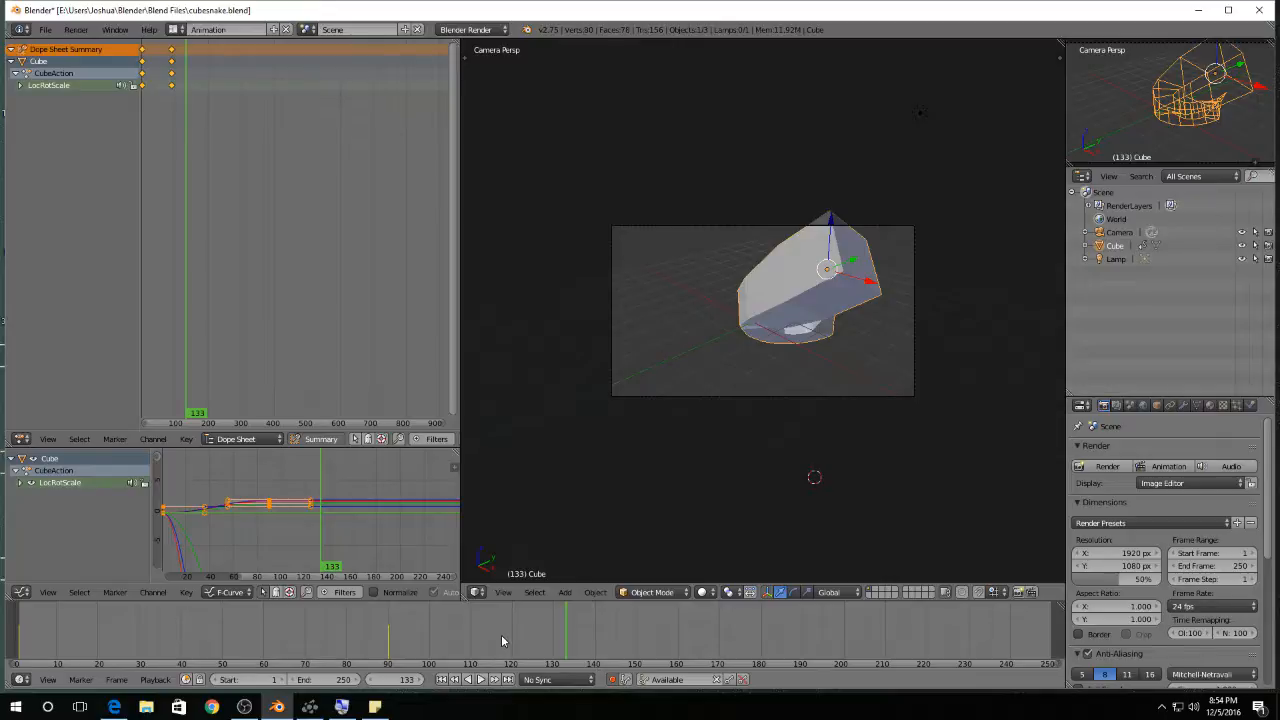
click(442, 679)
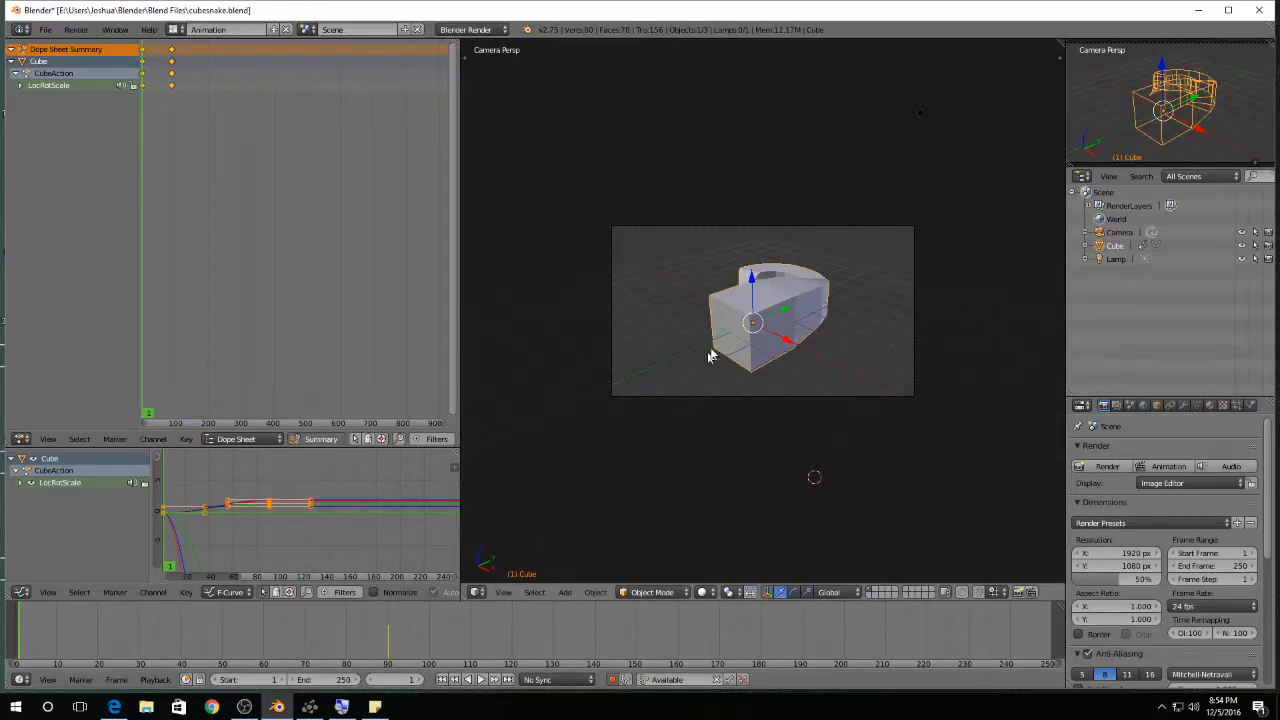
click(477, 680)
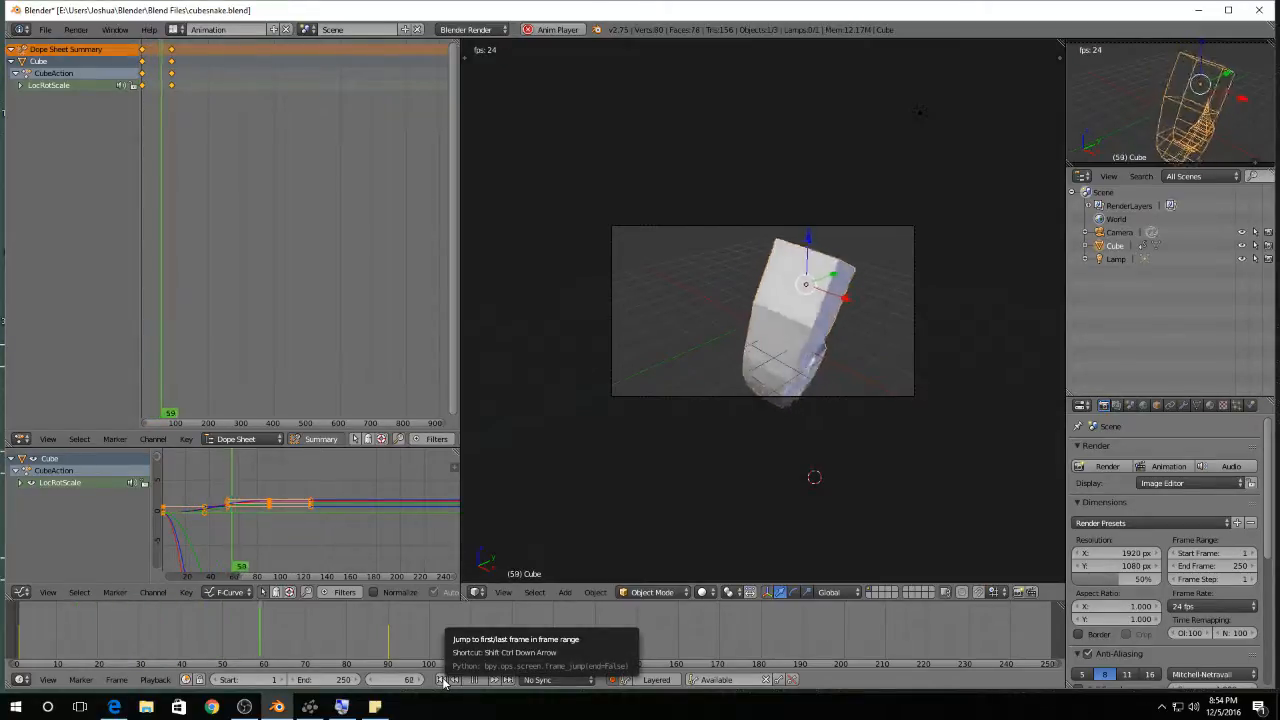
click(474, 680)
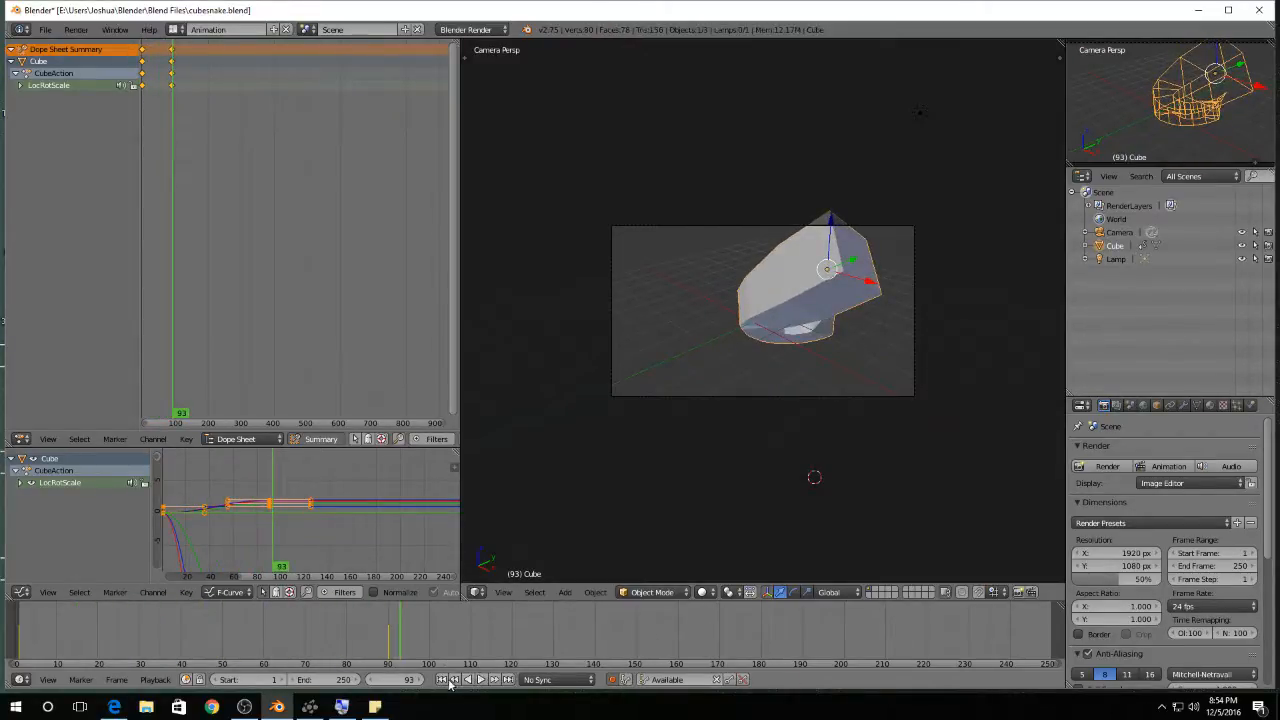
click(442, 680)
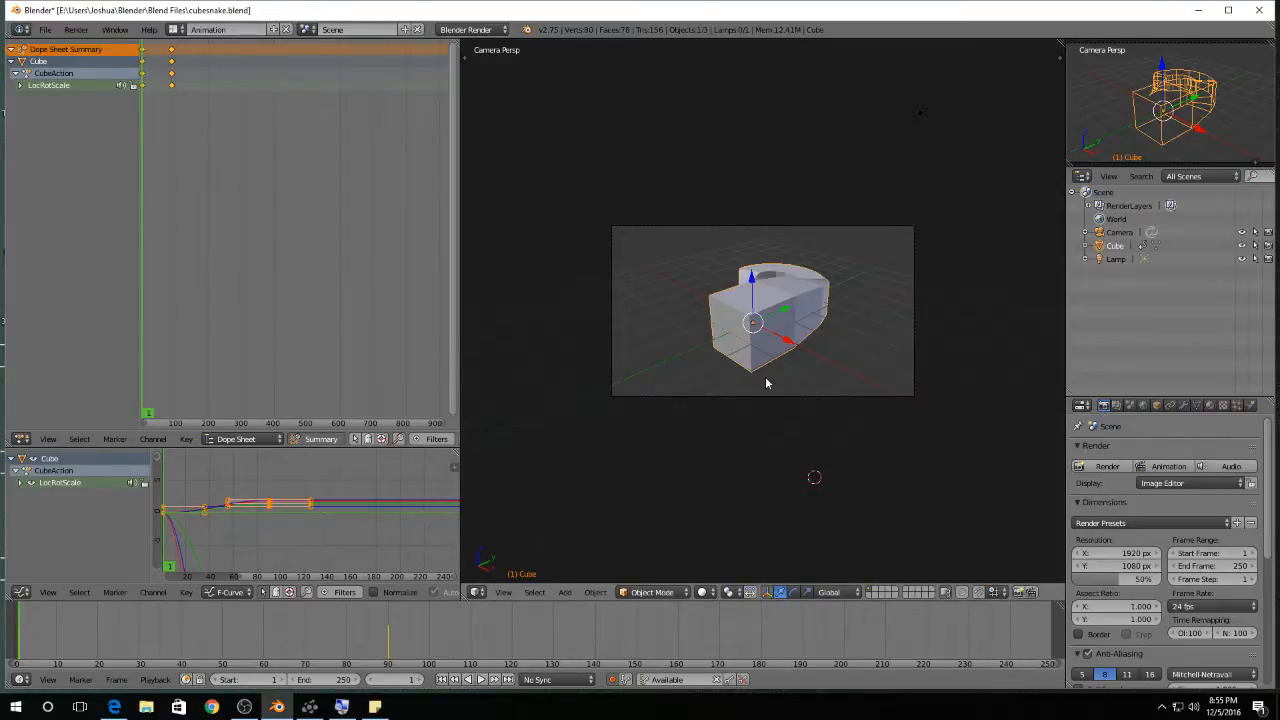
At frame 160, move the cube across to the opposite side of the camera view and rotate it about 129°, auto-keying the pose.
click(494, 679)
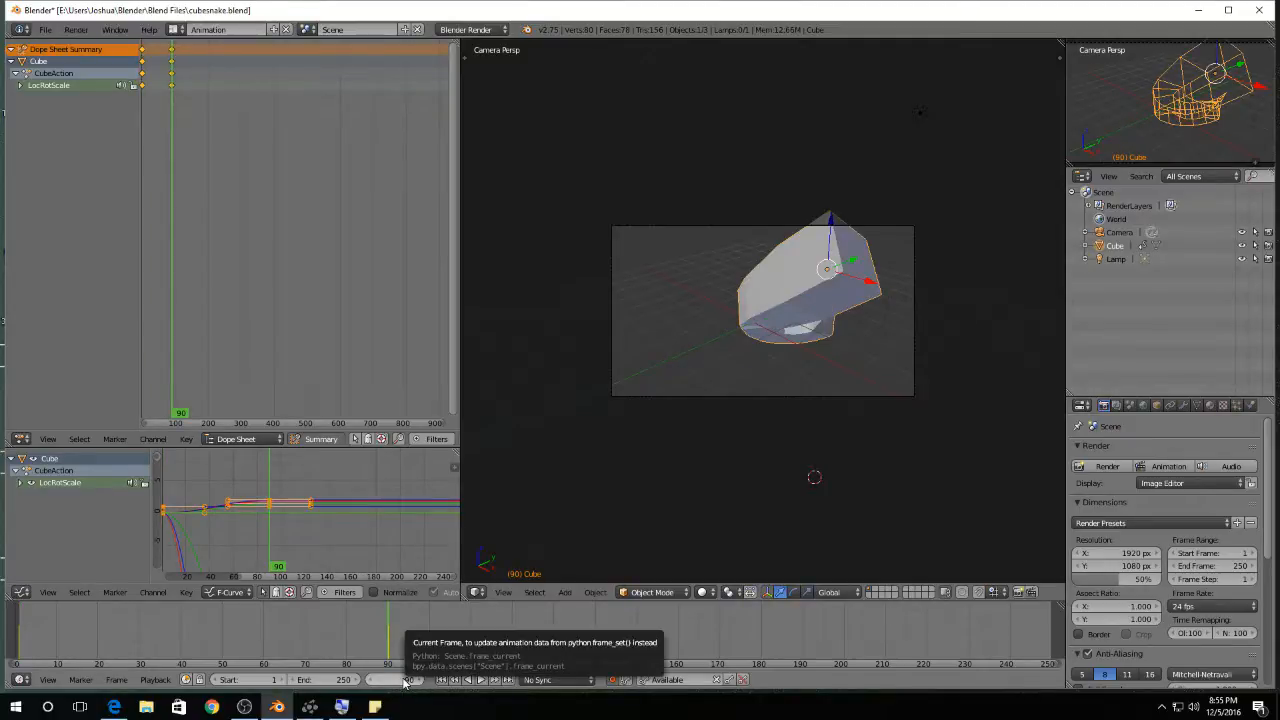
click(404, 680)
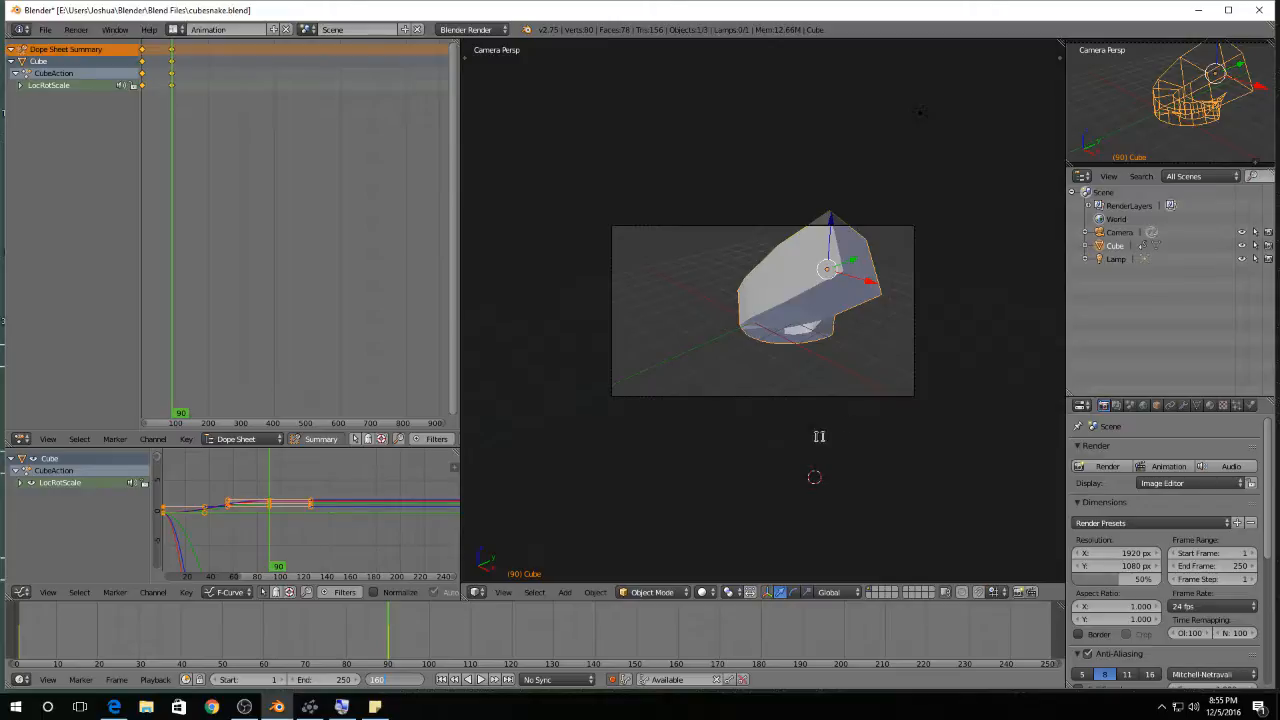
text(160)
key(Return)
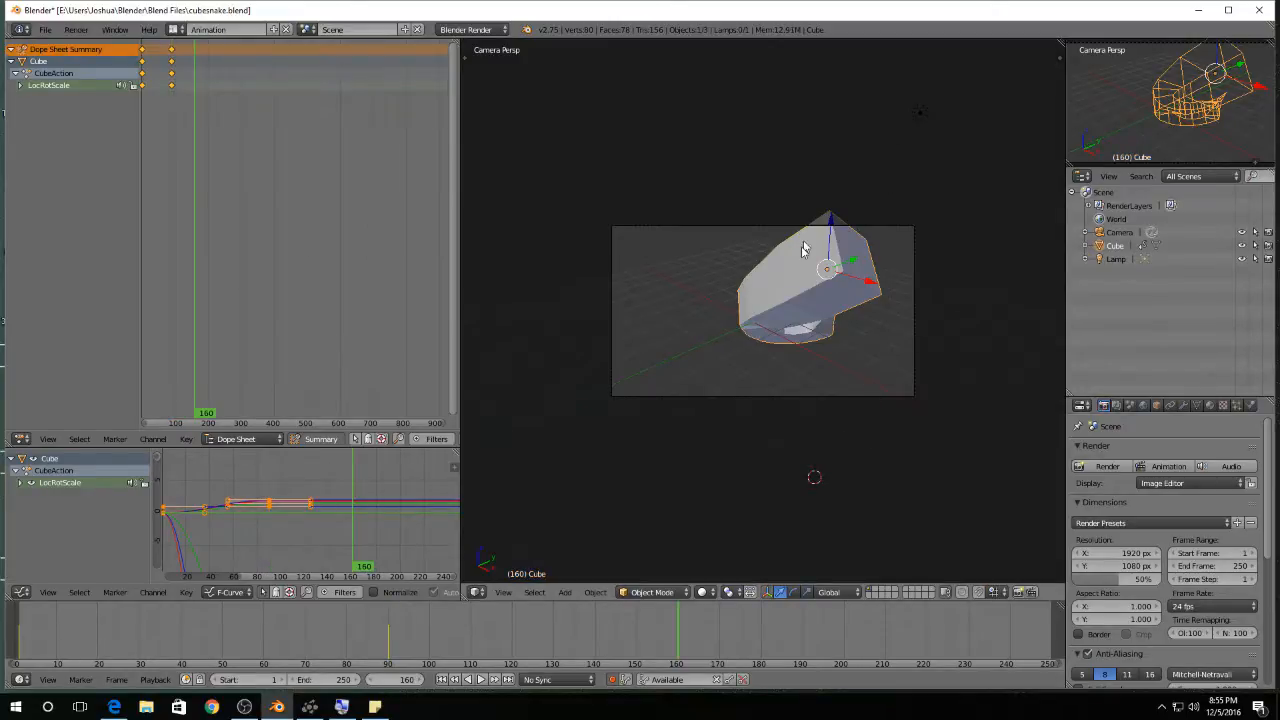
key(g)
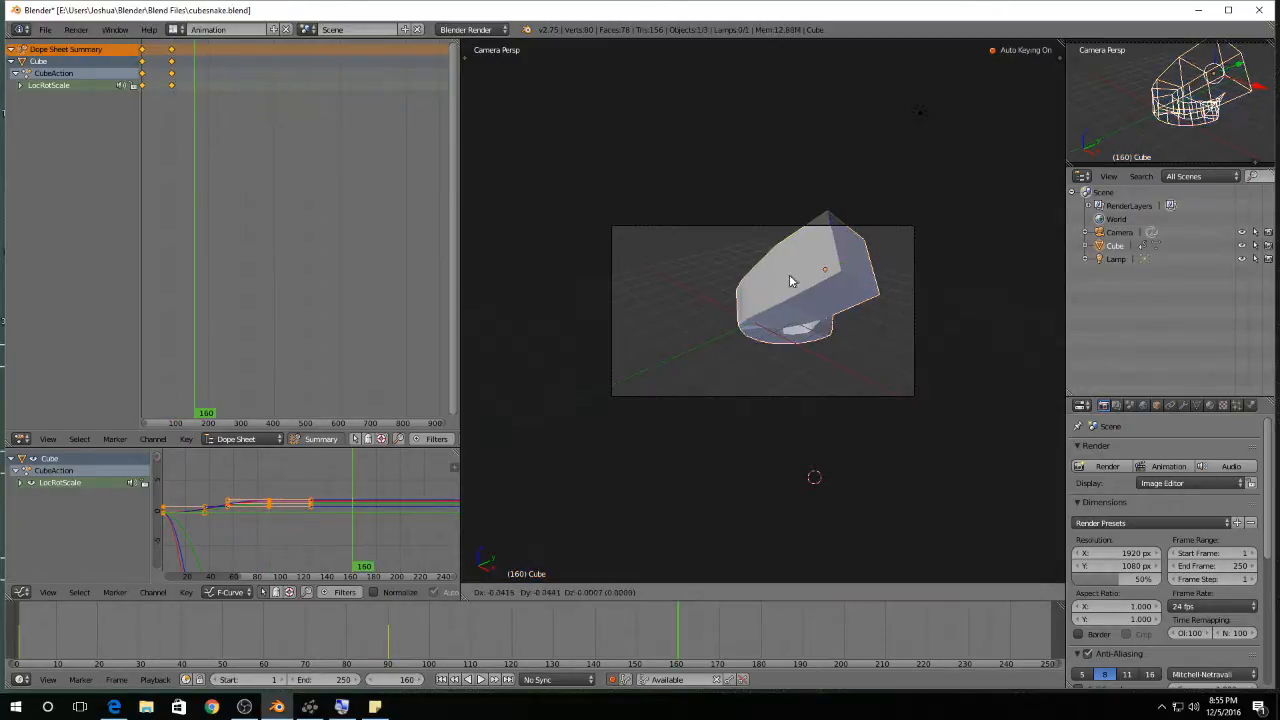
click(632, 277)
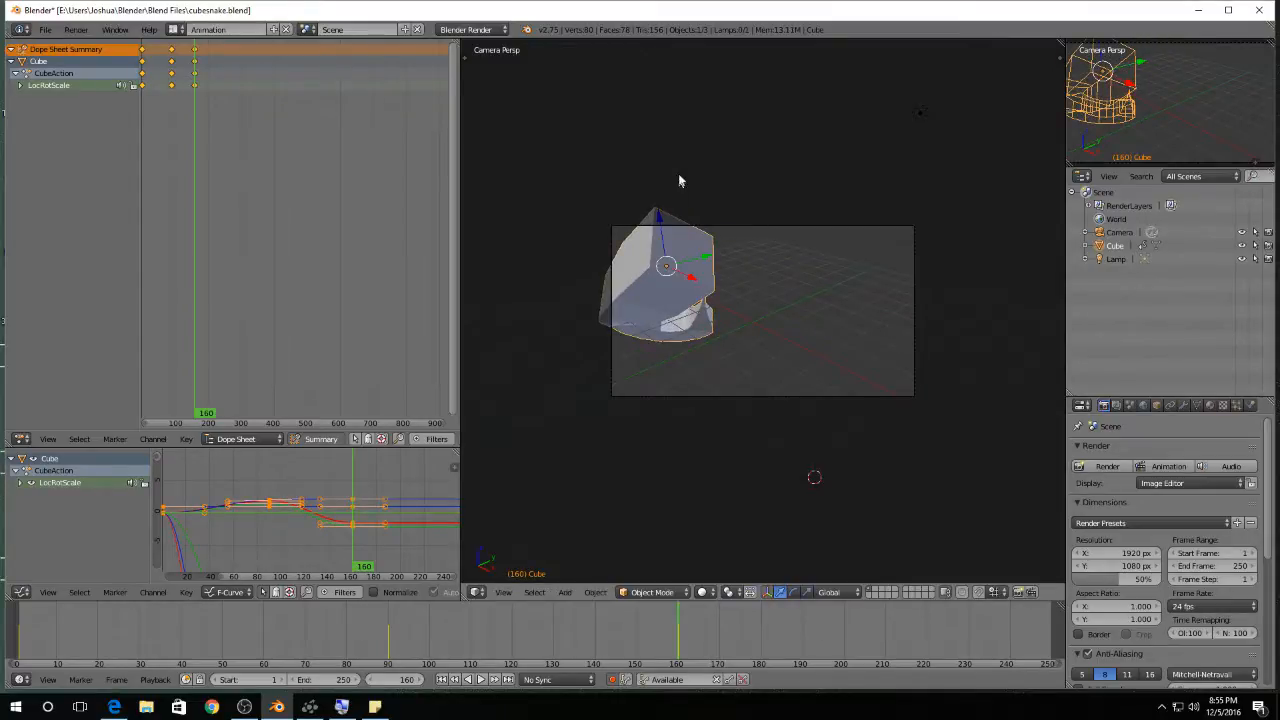
key(r)
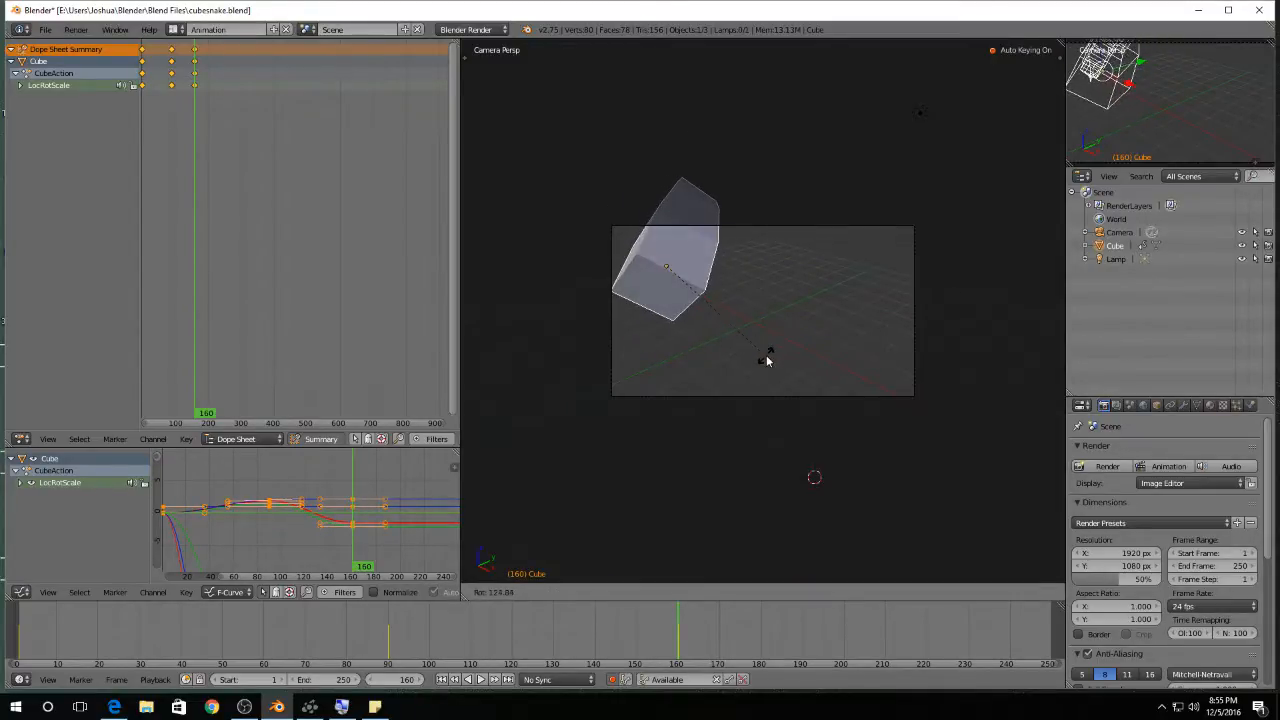
click(764, 364)
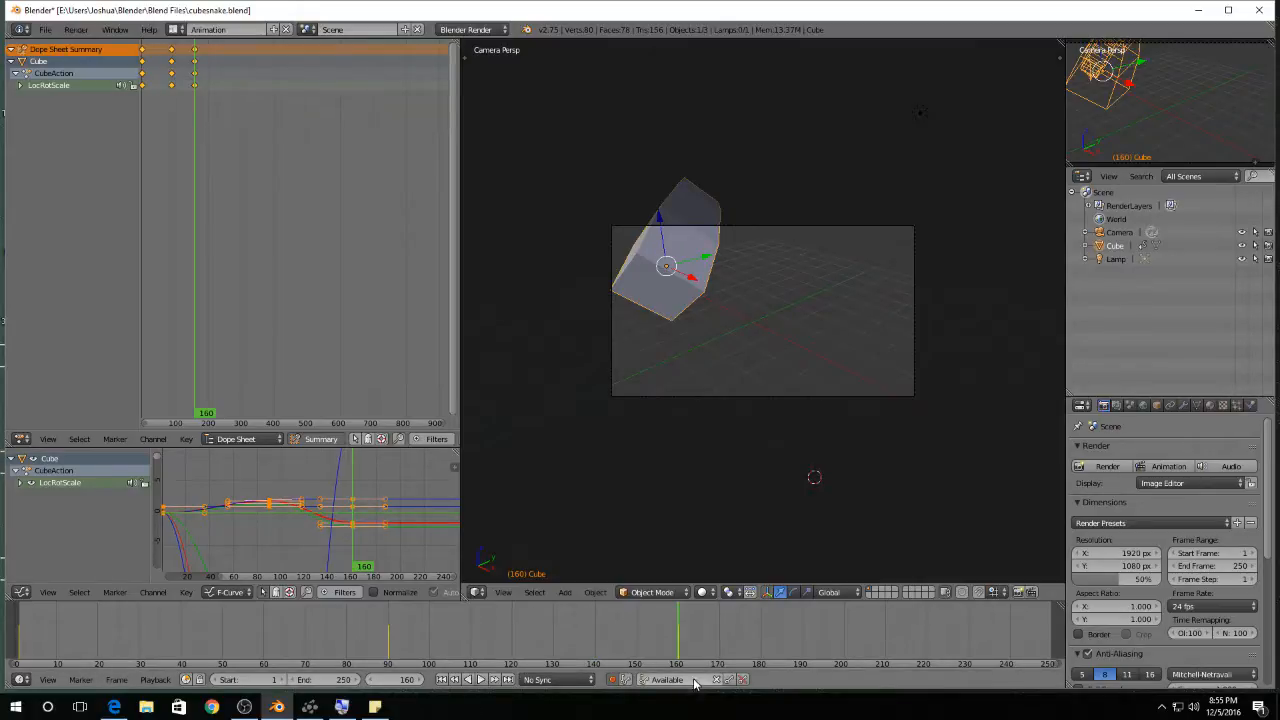
Play the animation from frame 1 through frame 160 to review the cube's full motion, and stop playback.
click(441, 679)
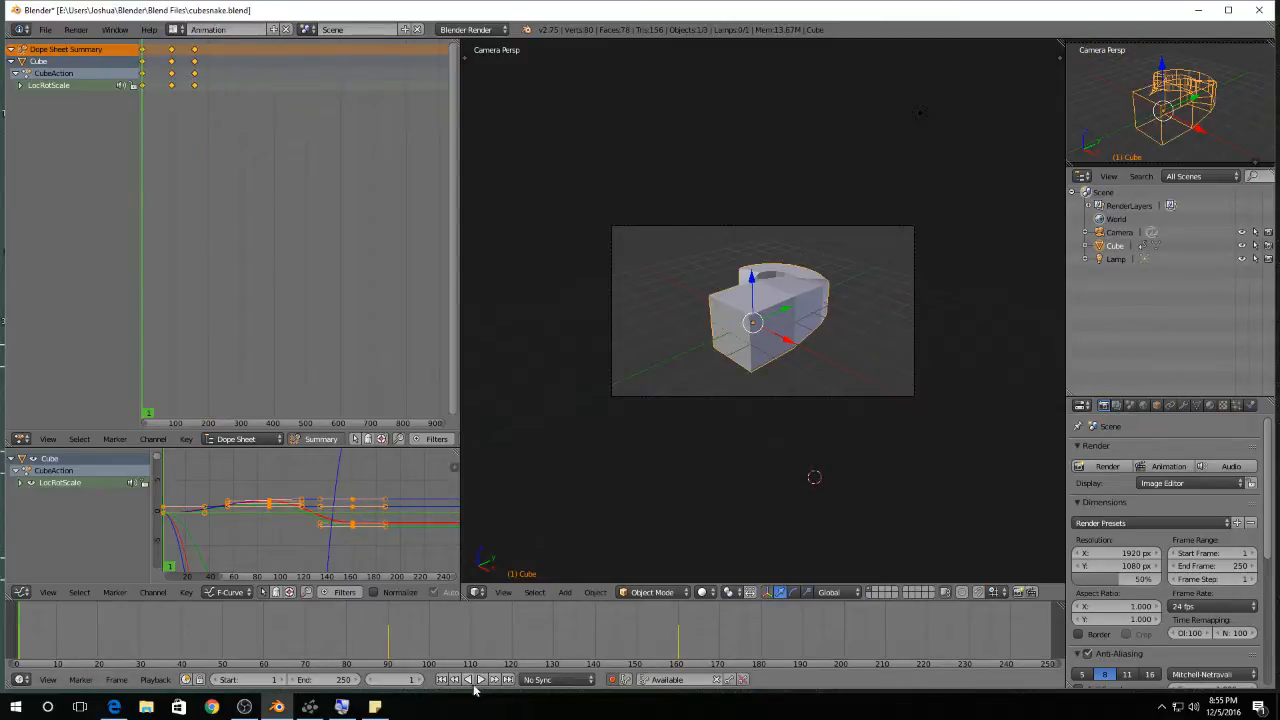
click(480, 679)
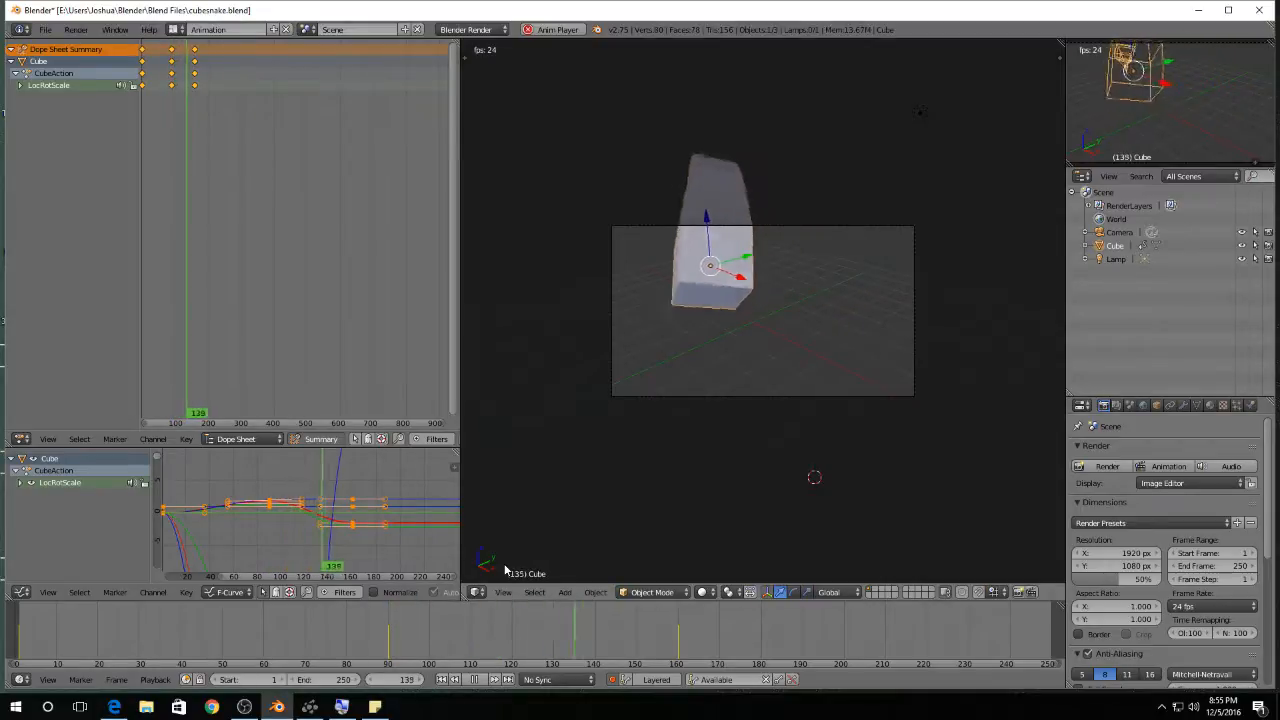
click(474, 679)
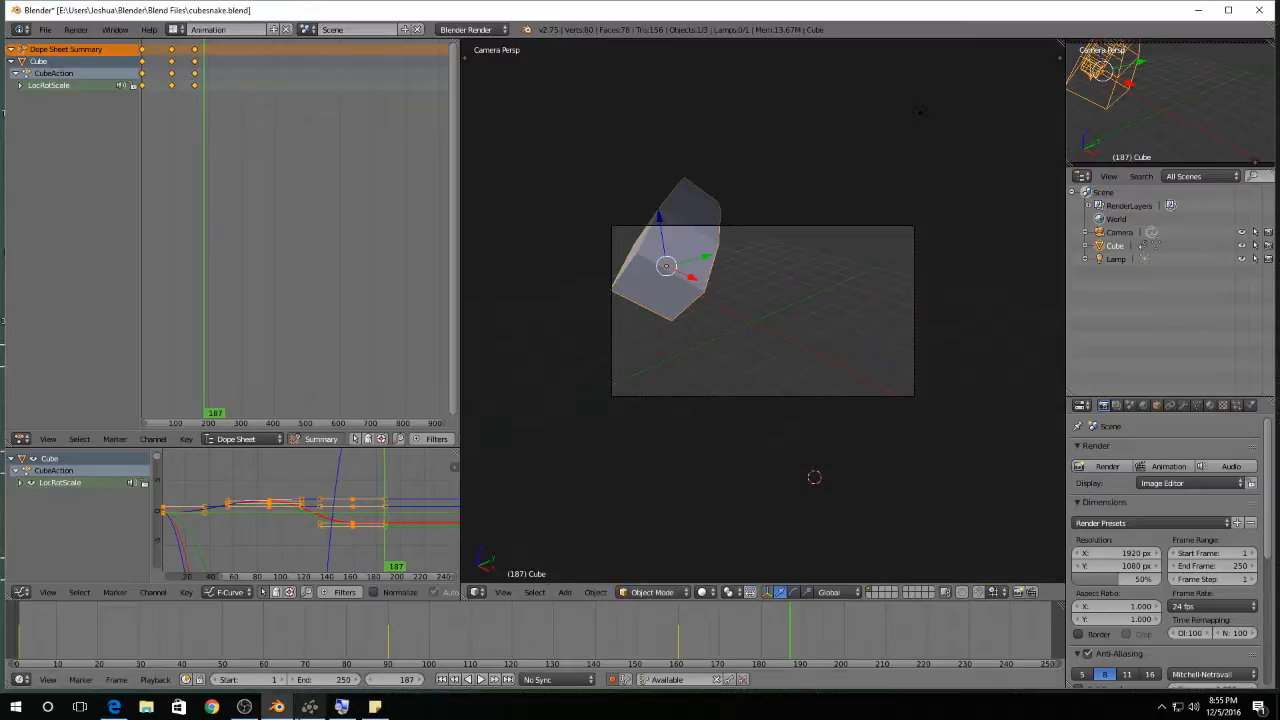
Switch to Sticky Notes and add the line "3. turn off when finished" under Automatic Keyframing.
click(374, 707)
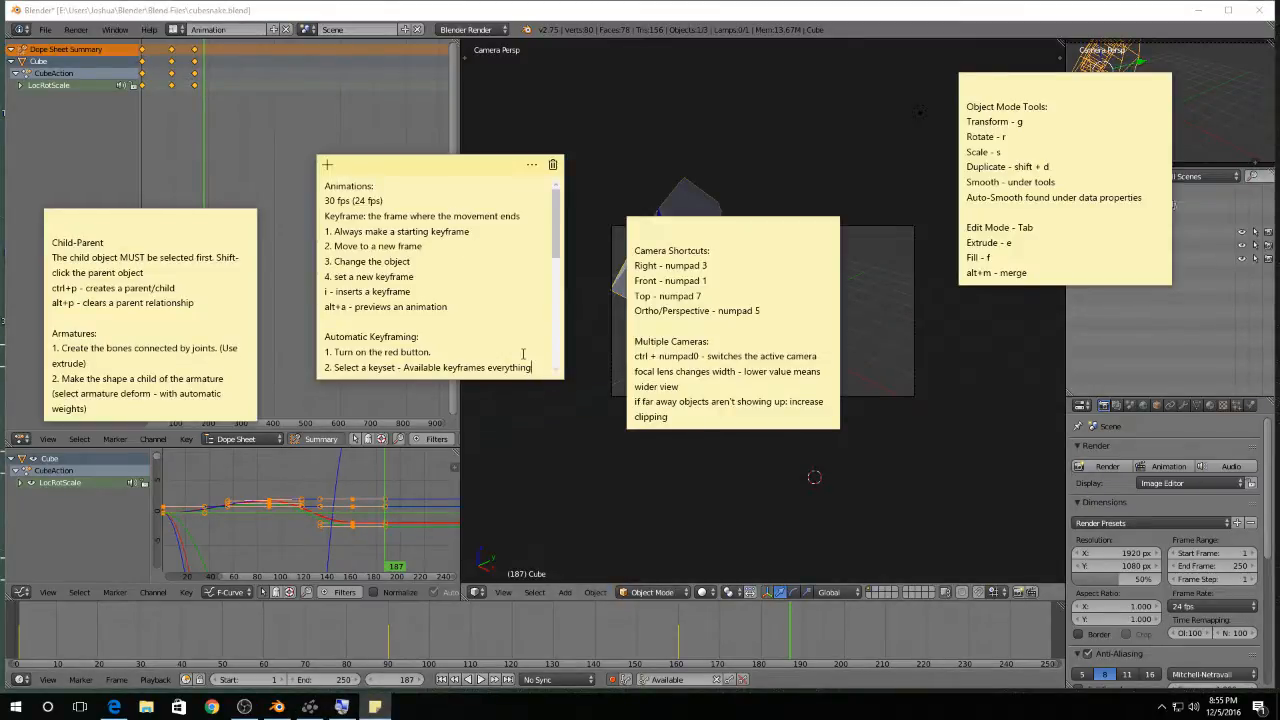
key(Return)
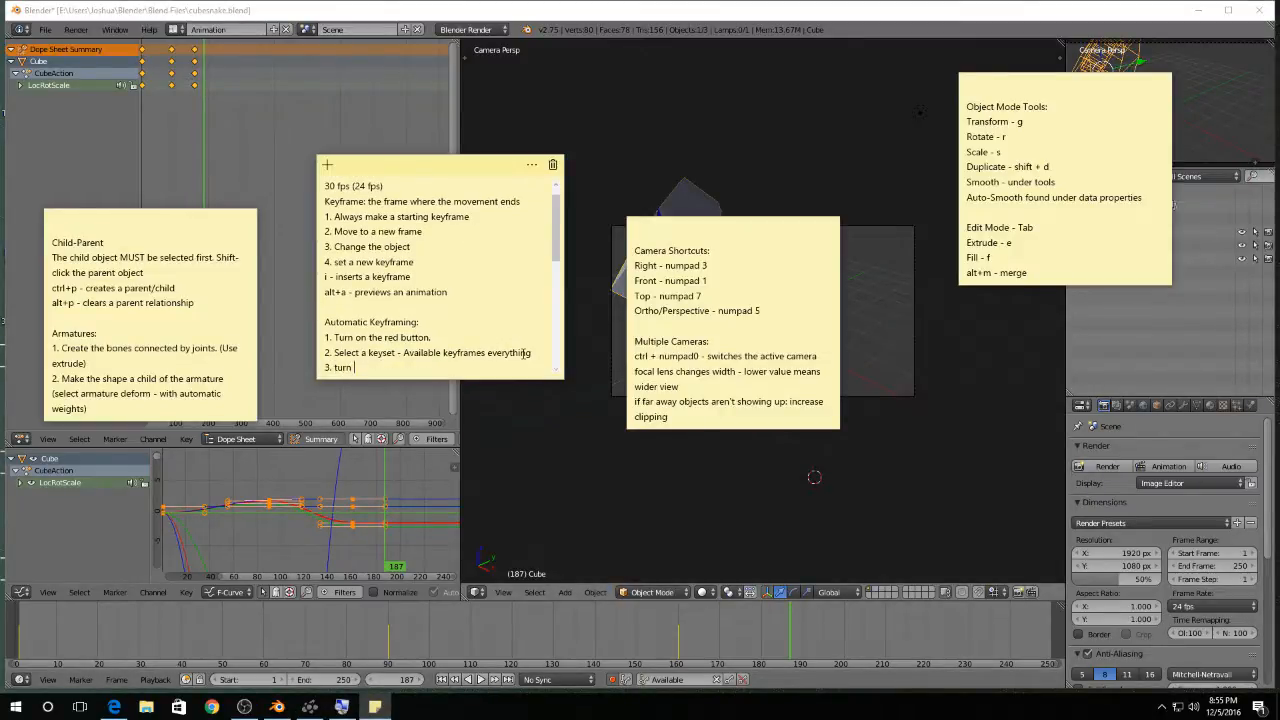
text(3. turn off when finished)
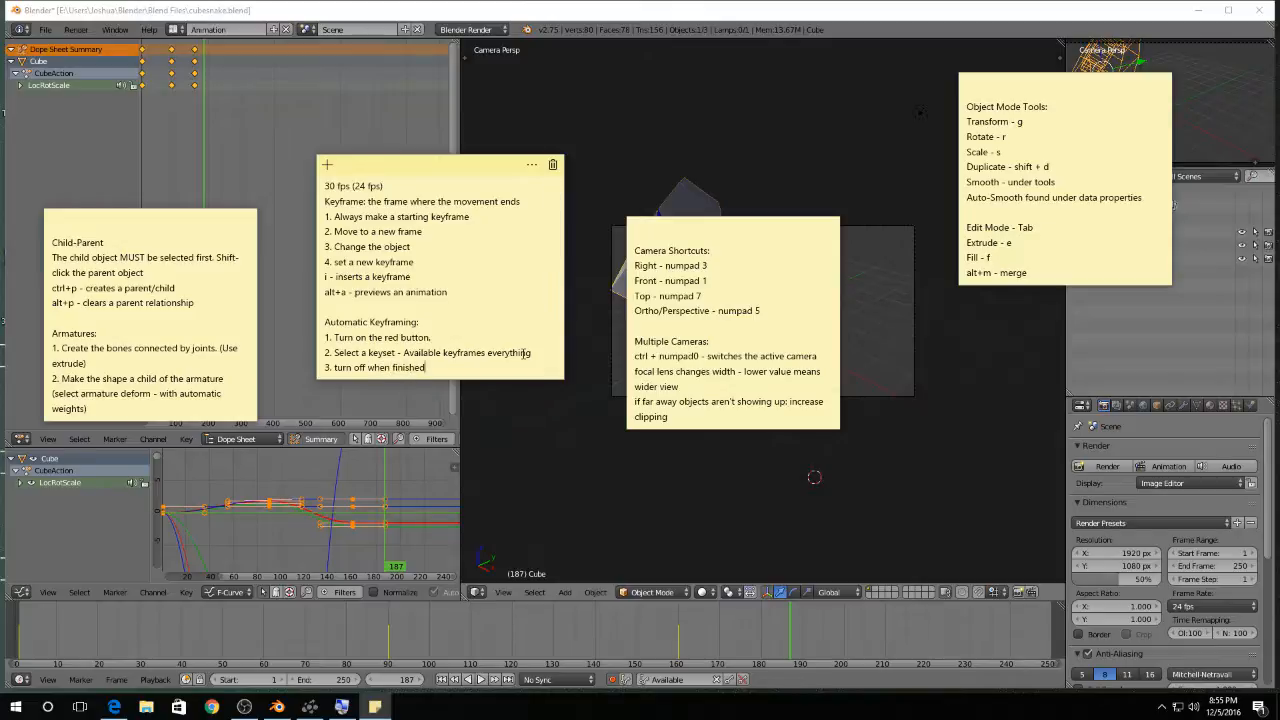
Switch back to Blender and turn off automatic keyframing.
click(884, 480)
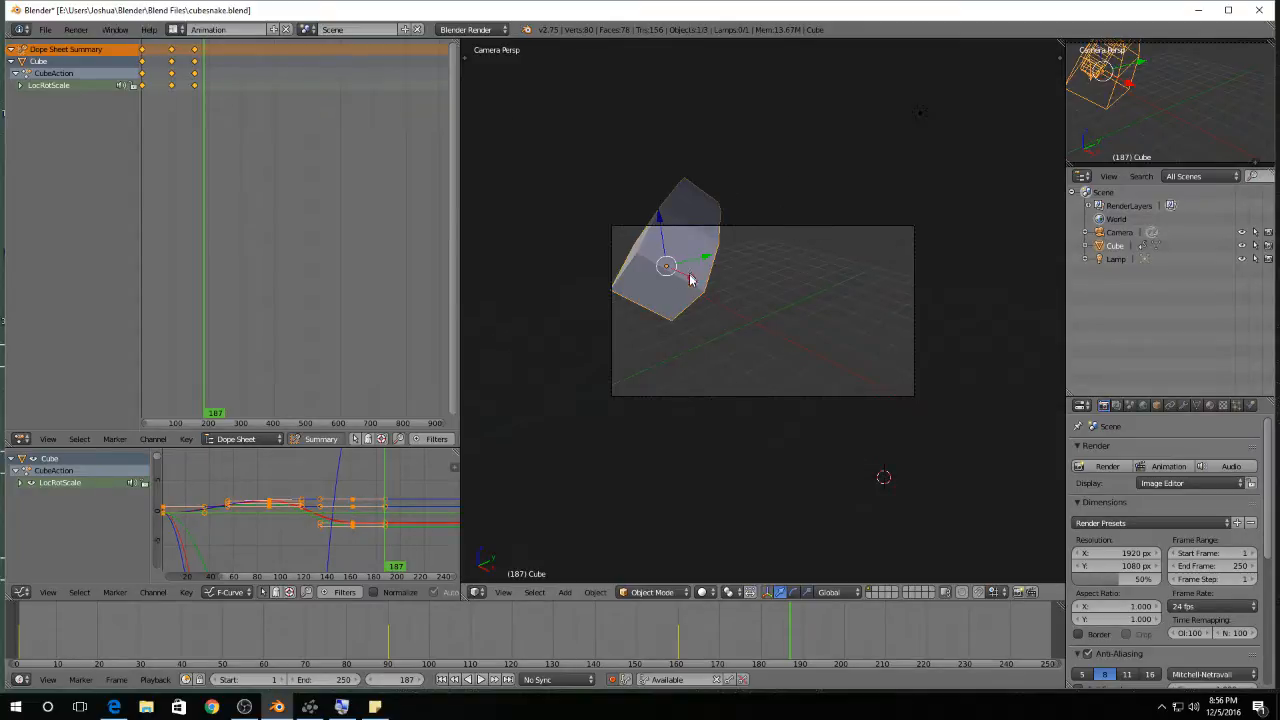
click(612, 680)
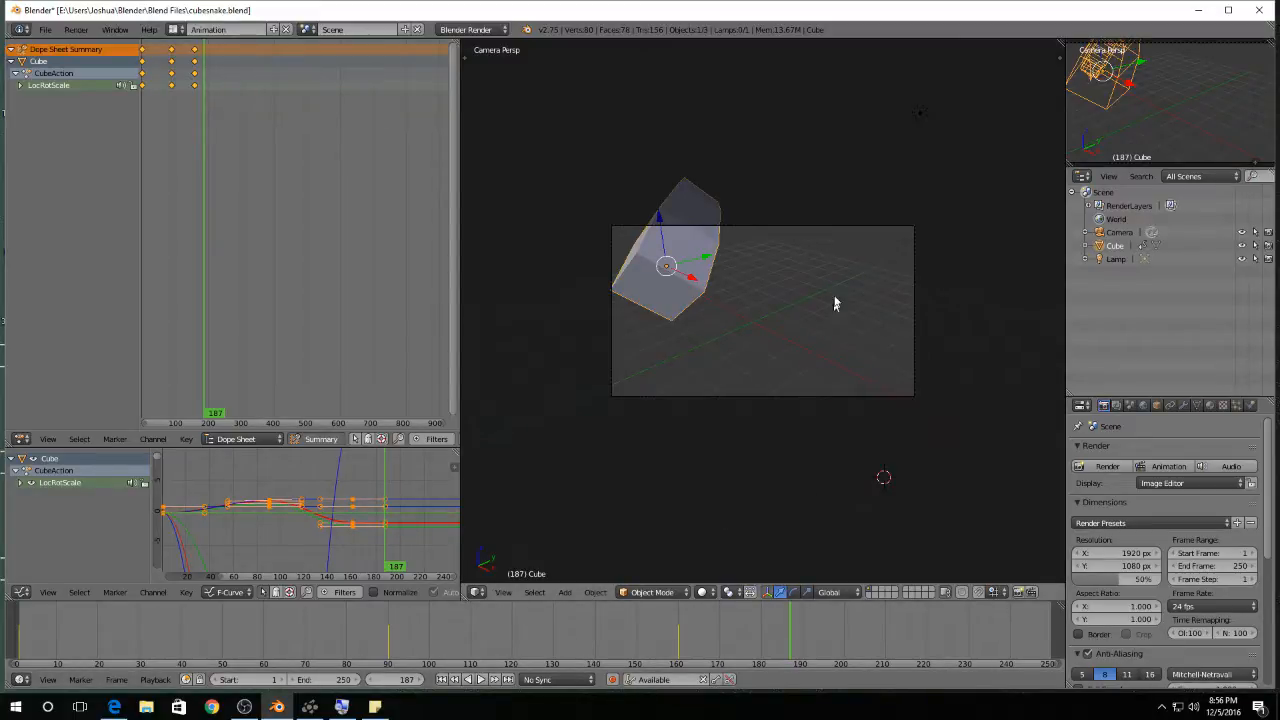
Scale the cube up by about 1.45 at frame 187 without keying it, and play the animation from frame 1.
key(s)
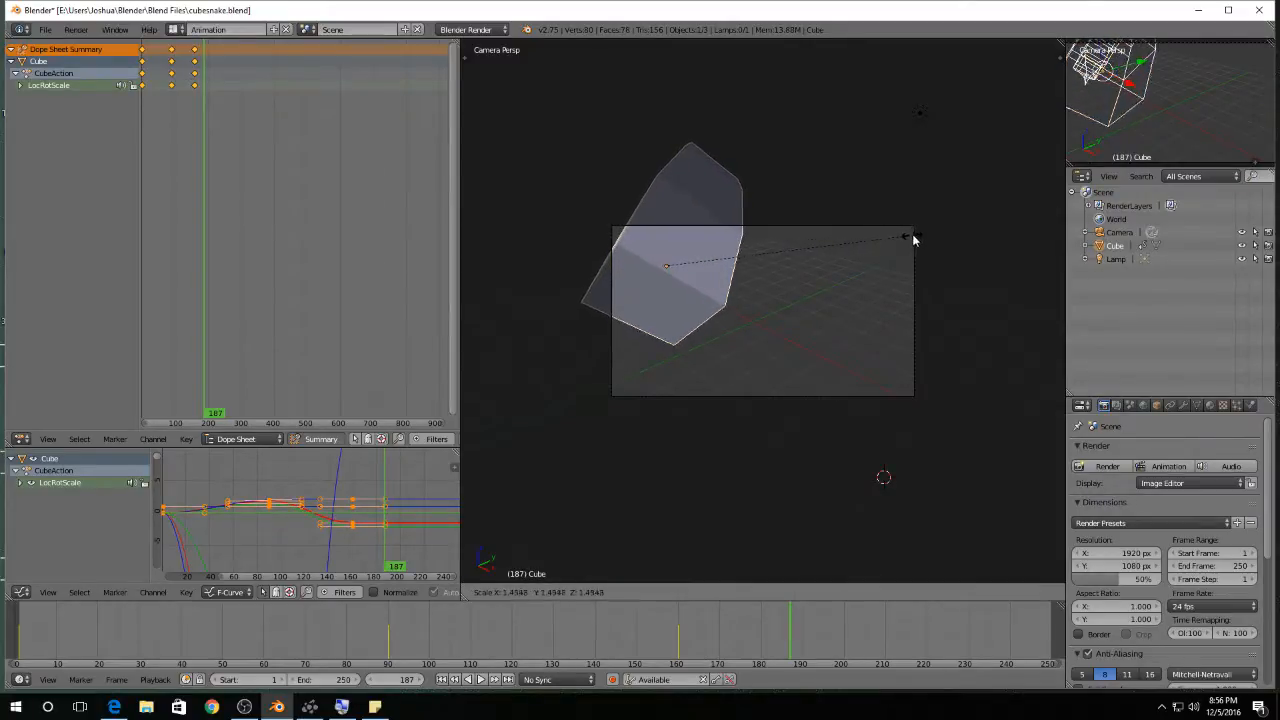
click(913, 236)
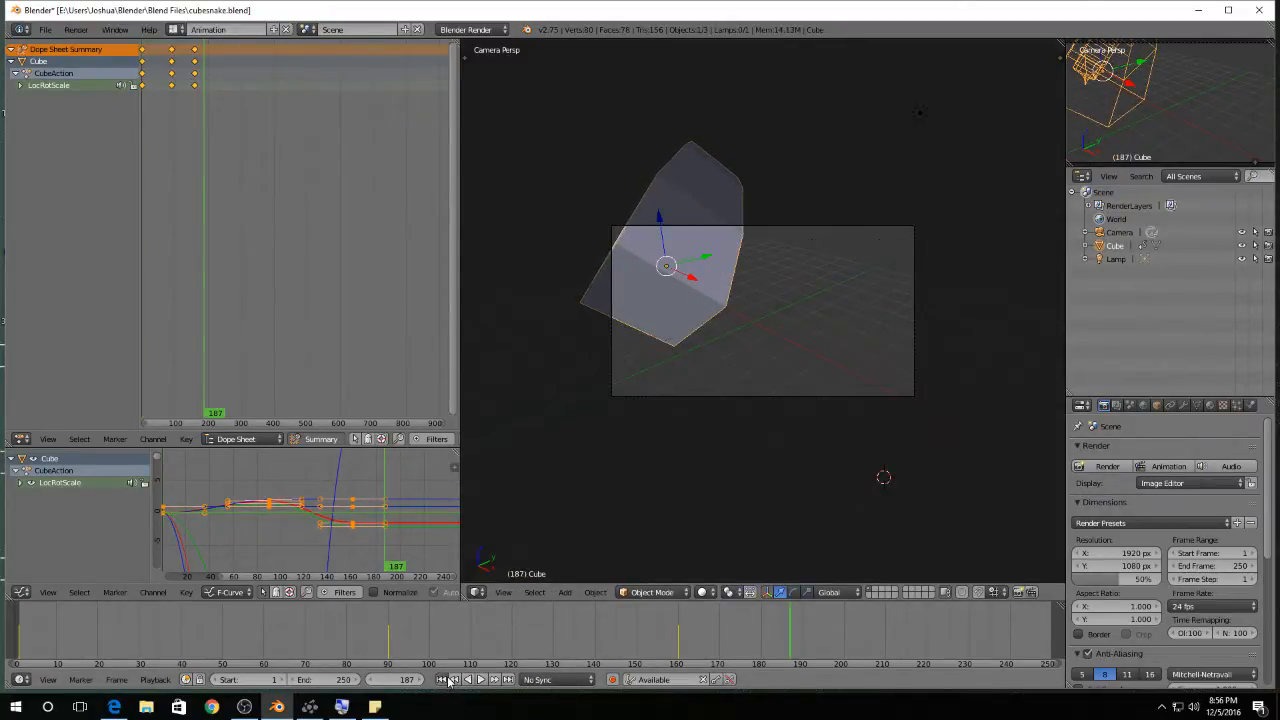
click(445, 680)
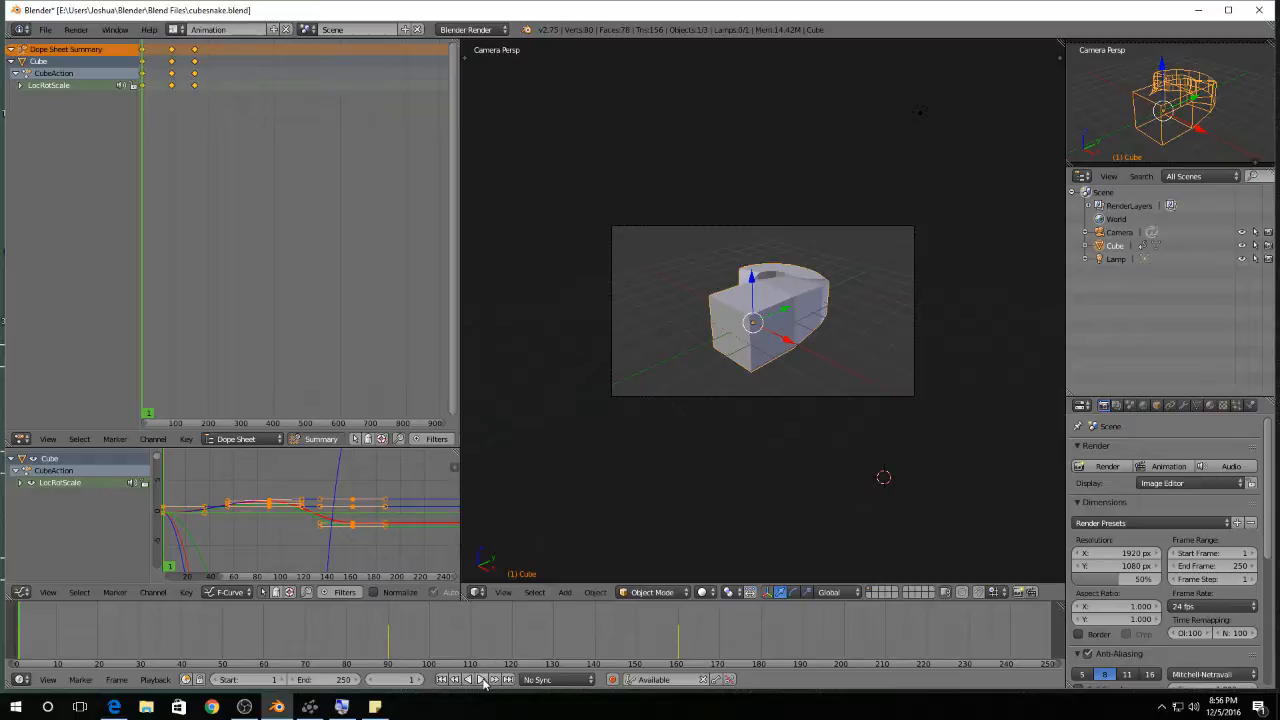
click(481, 680)
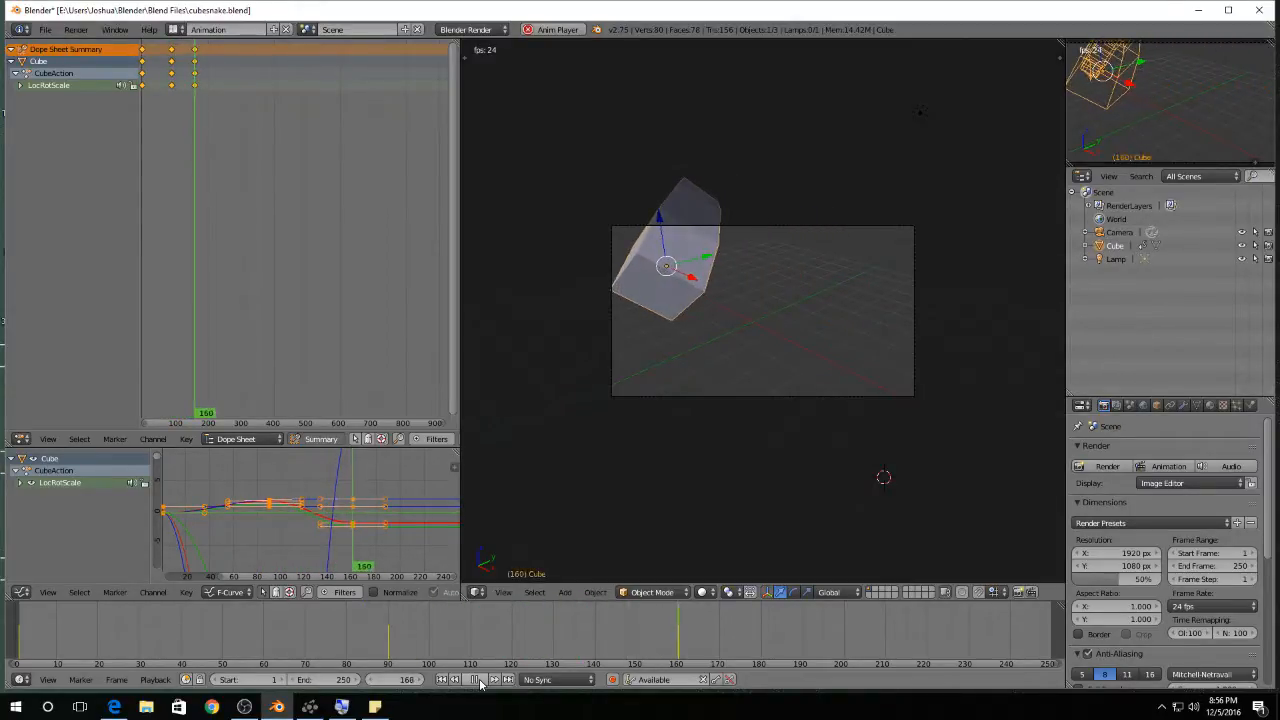
click(475, 679)
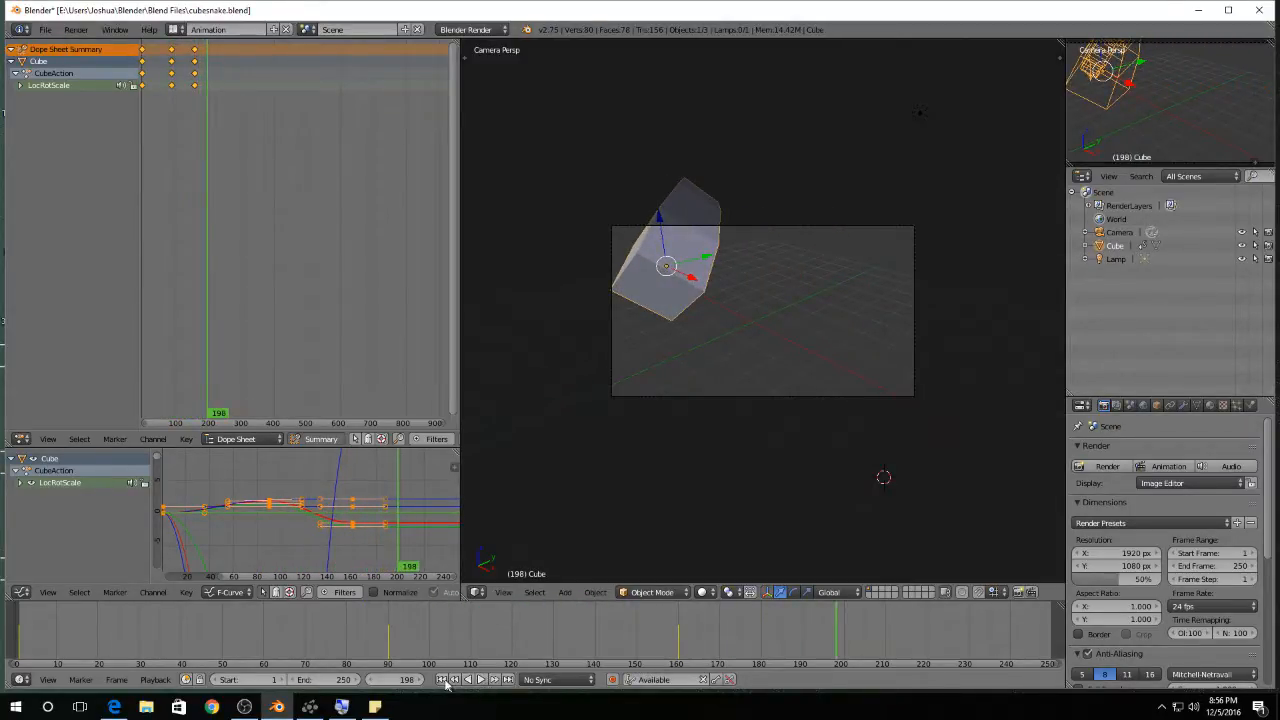
Try enlarging the cube at frame 1 without keying it, repeat the scaling, and play the animation to test the effect.
click(441, 679)
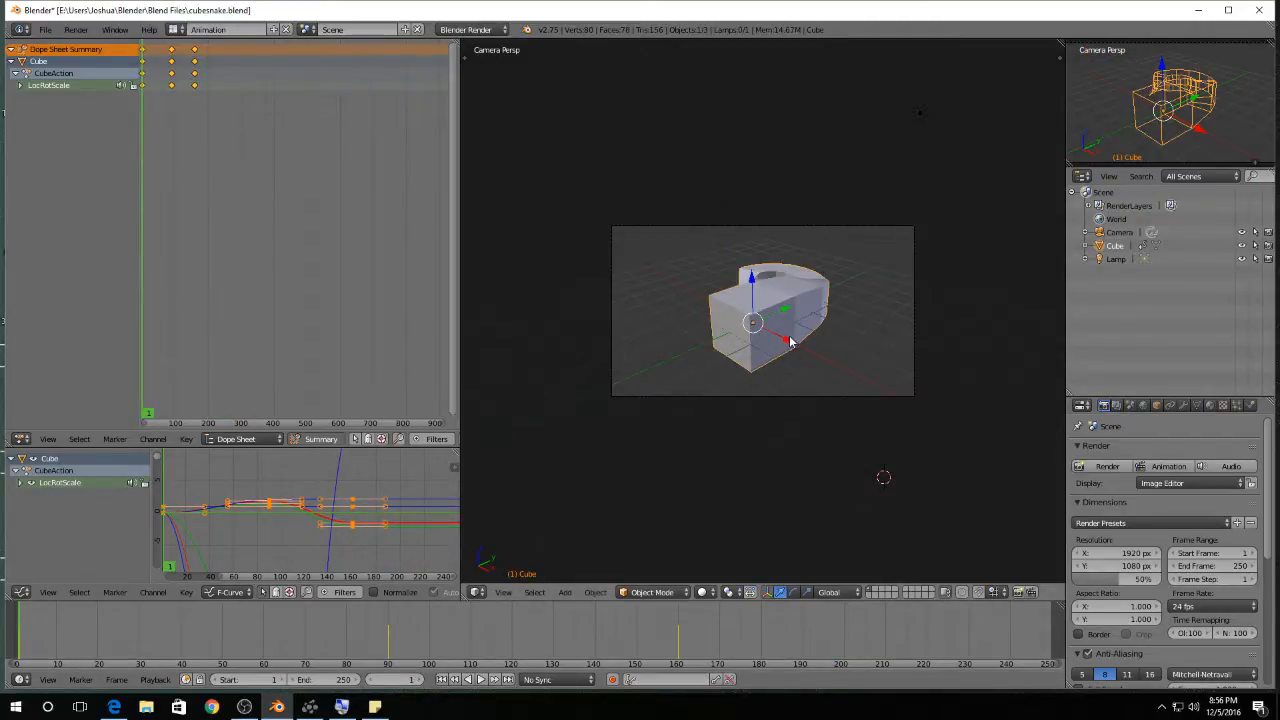
key(s)
click(914, 248)
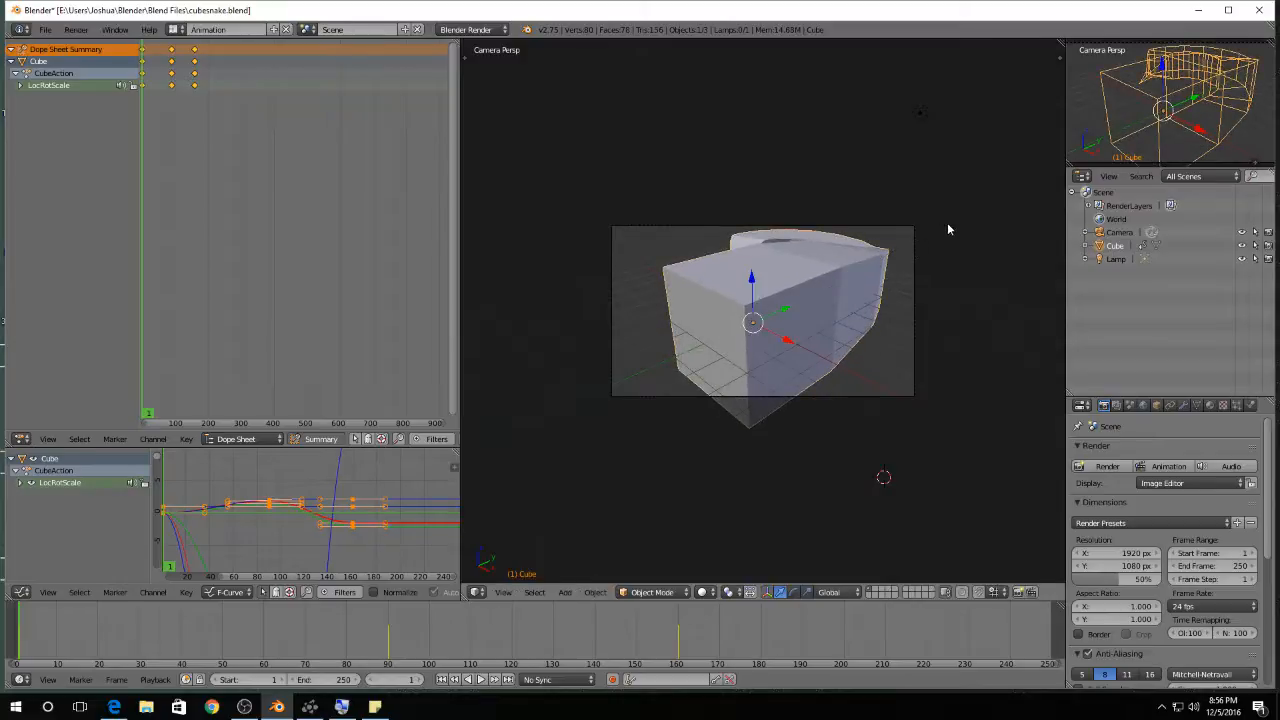
click(455, 680)
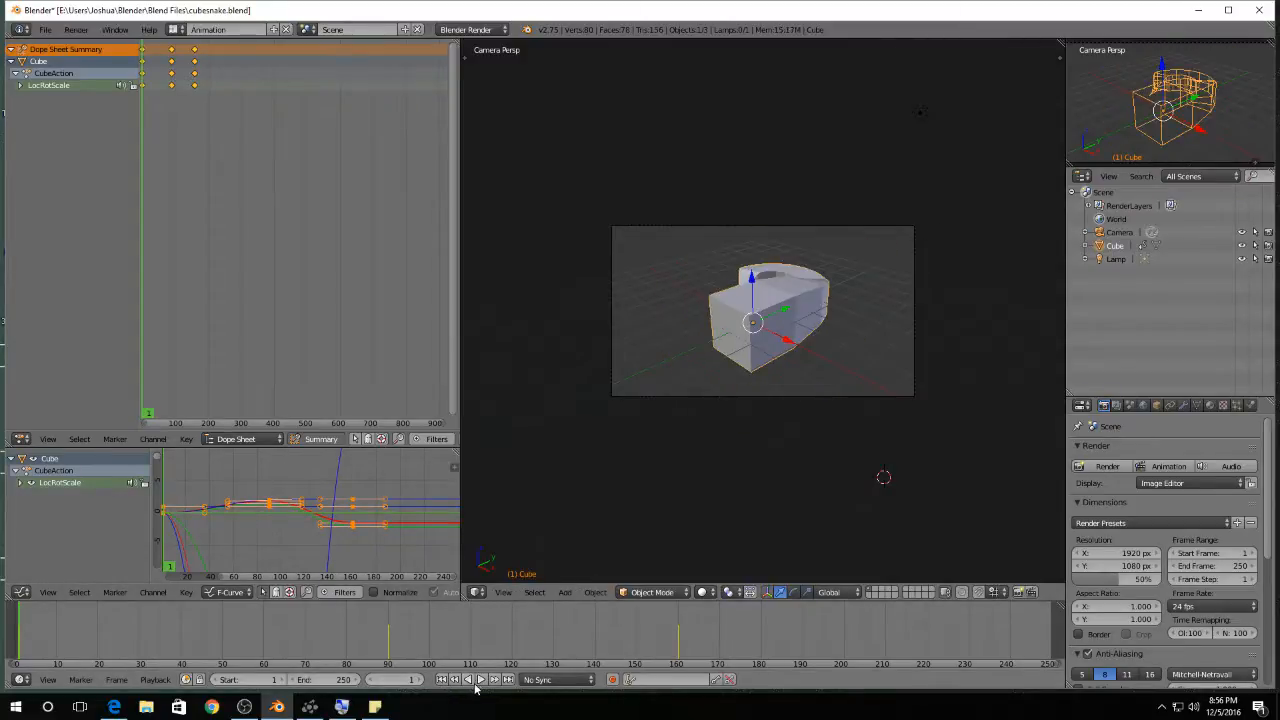
key(s)
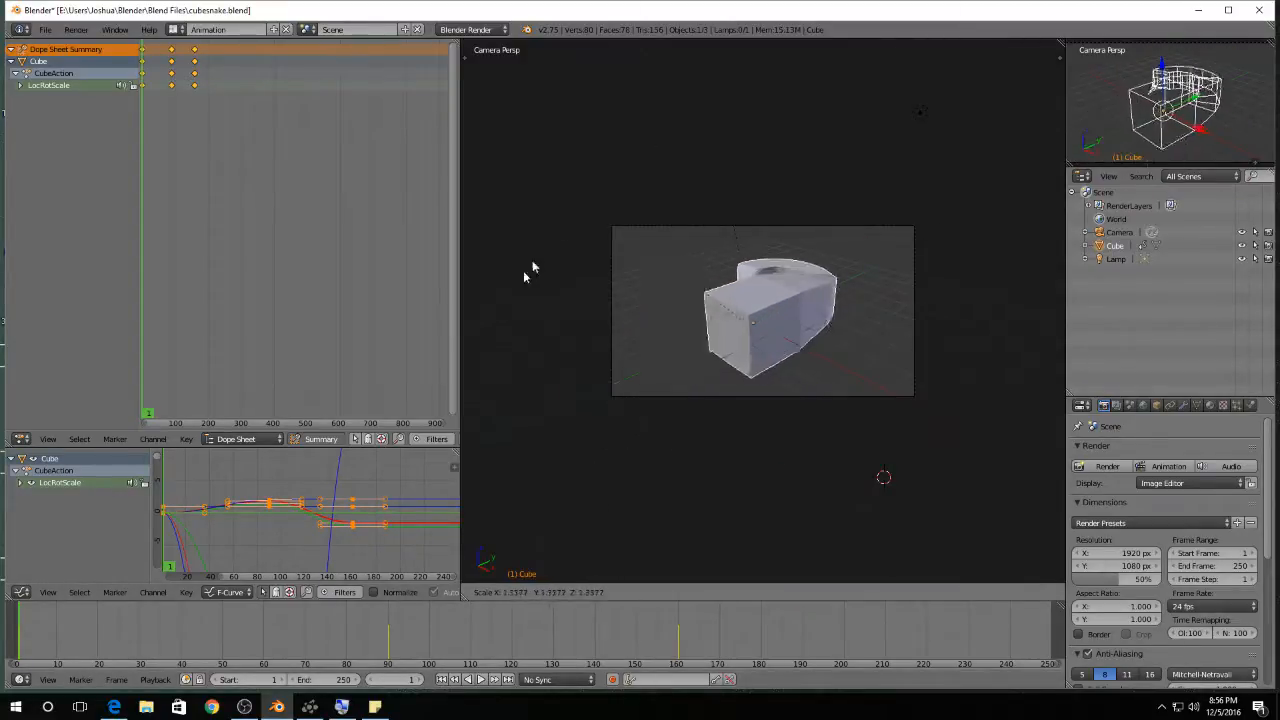
click(751, 514)
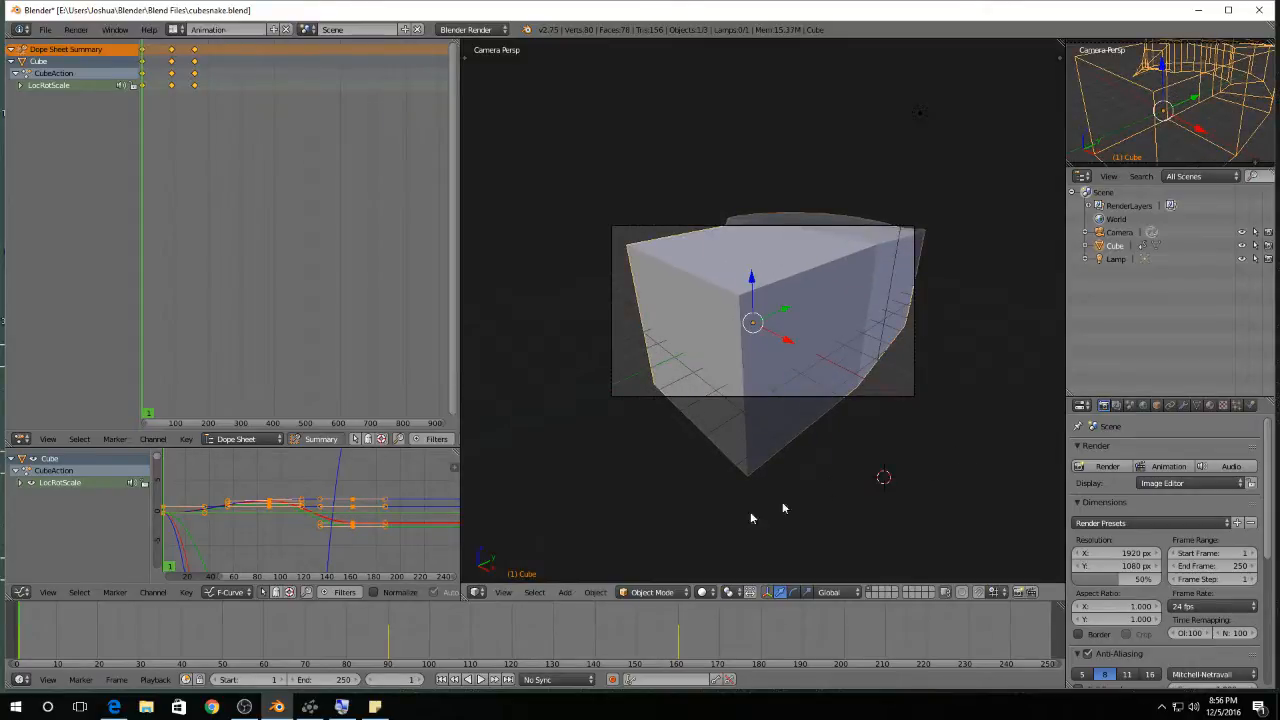
click(481, 680)
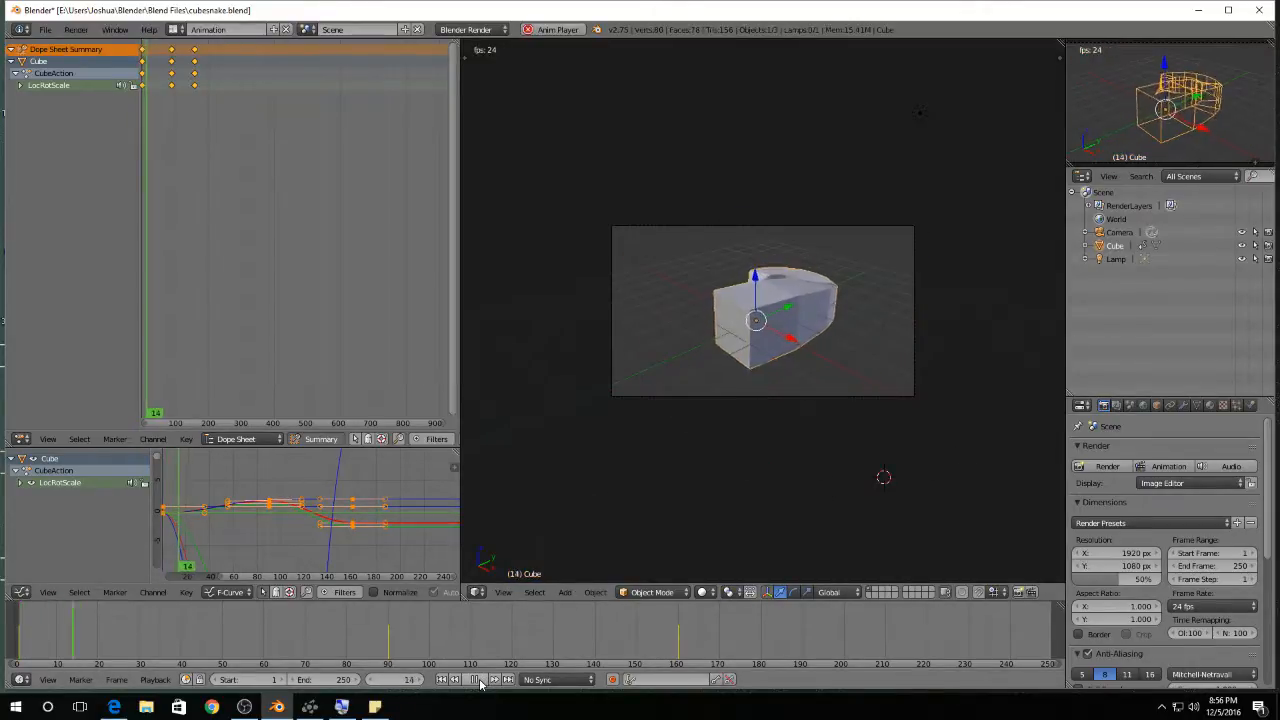
click(477, 680)
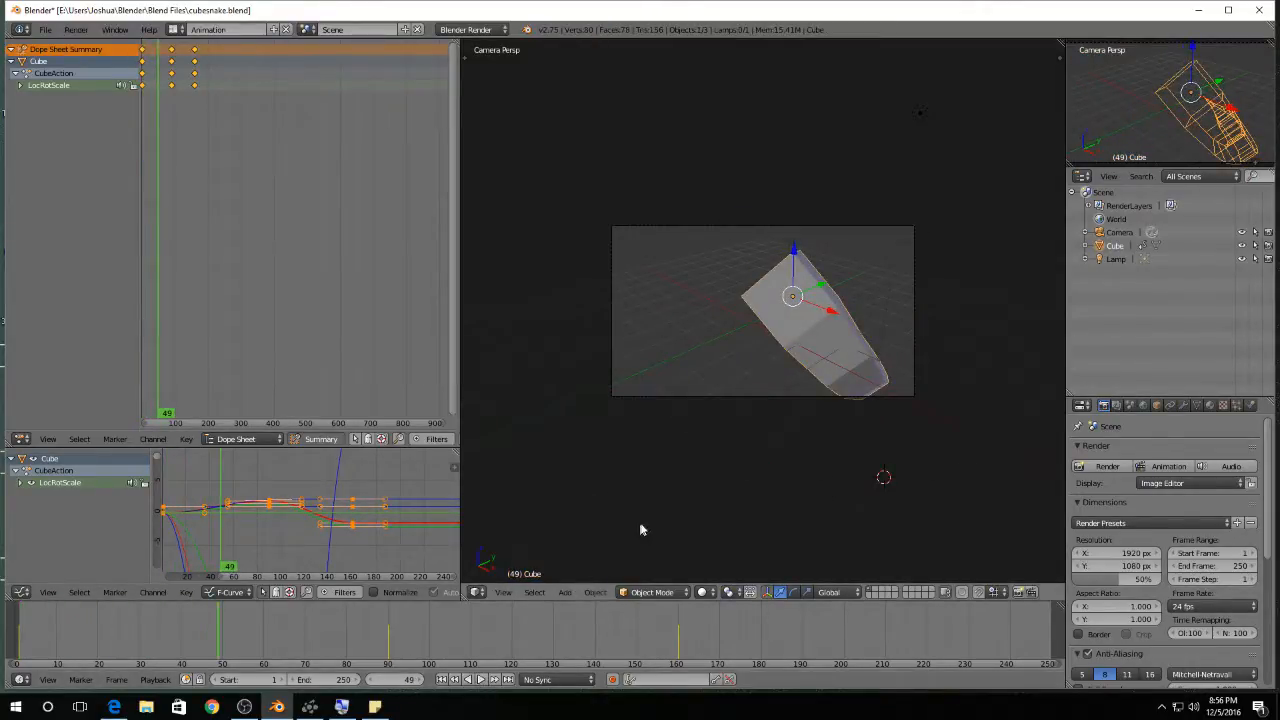
Switch to Sticky Notes and add "Don't turn it on until your scene is done." beside the Automatic Keyframing heading.
click(341, 707)
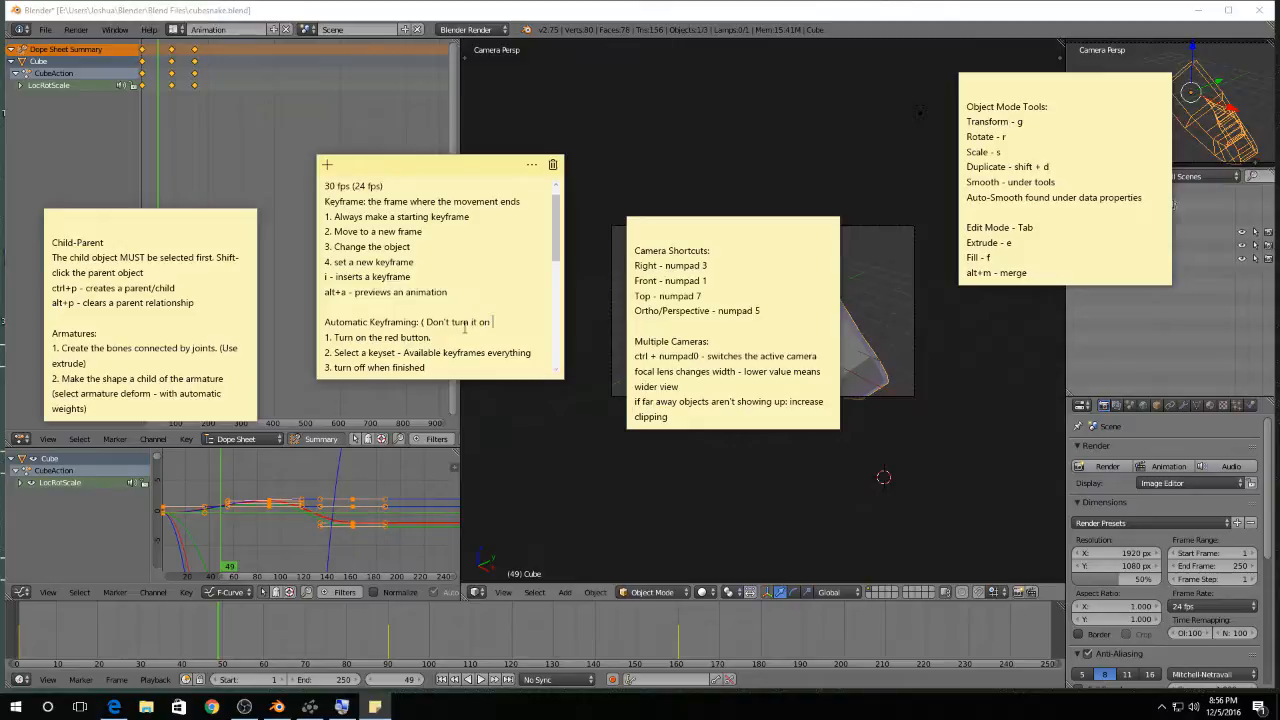
text(r scene is done.)
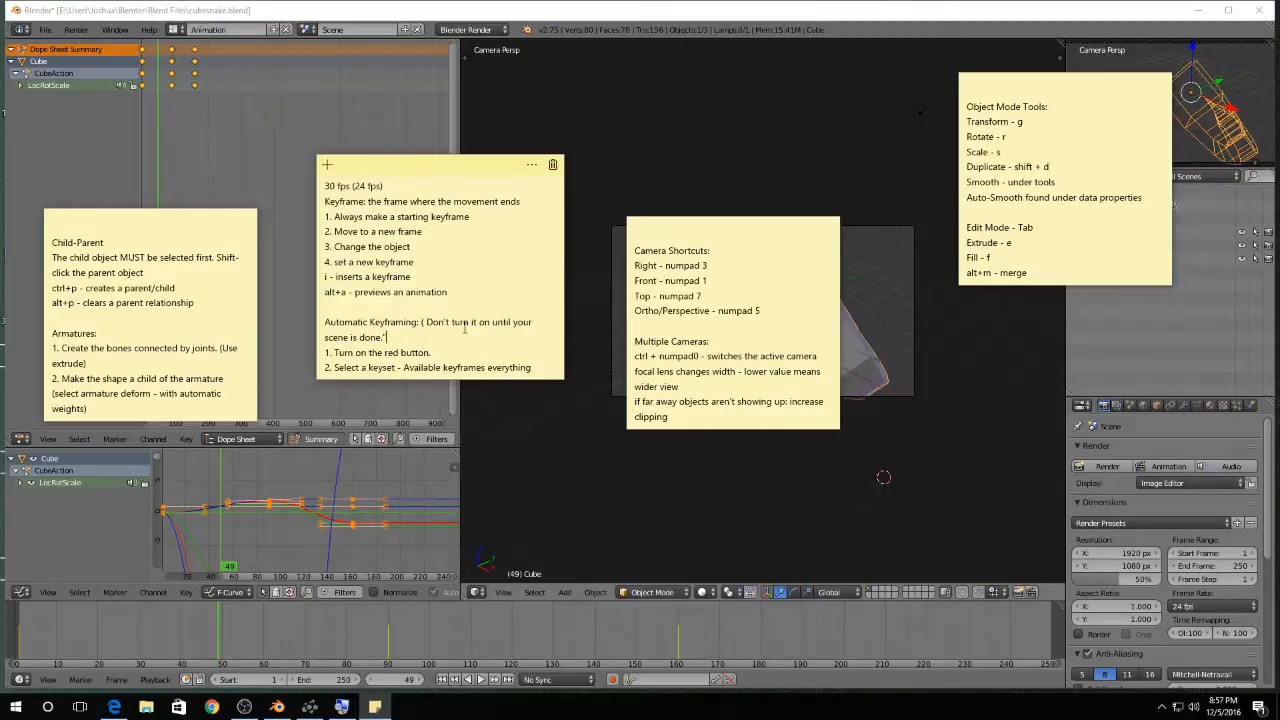
Switch back to Blender and expand the cube's LocRotScale group in the Dope Sheet to show its individual channels.
click(940, 400)
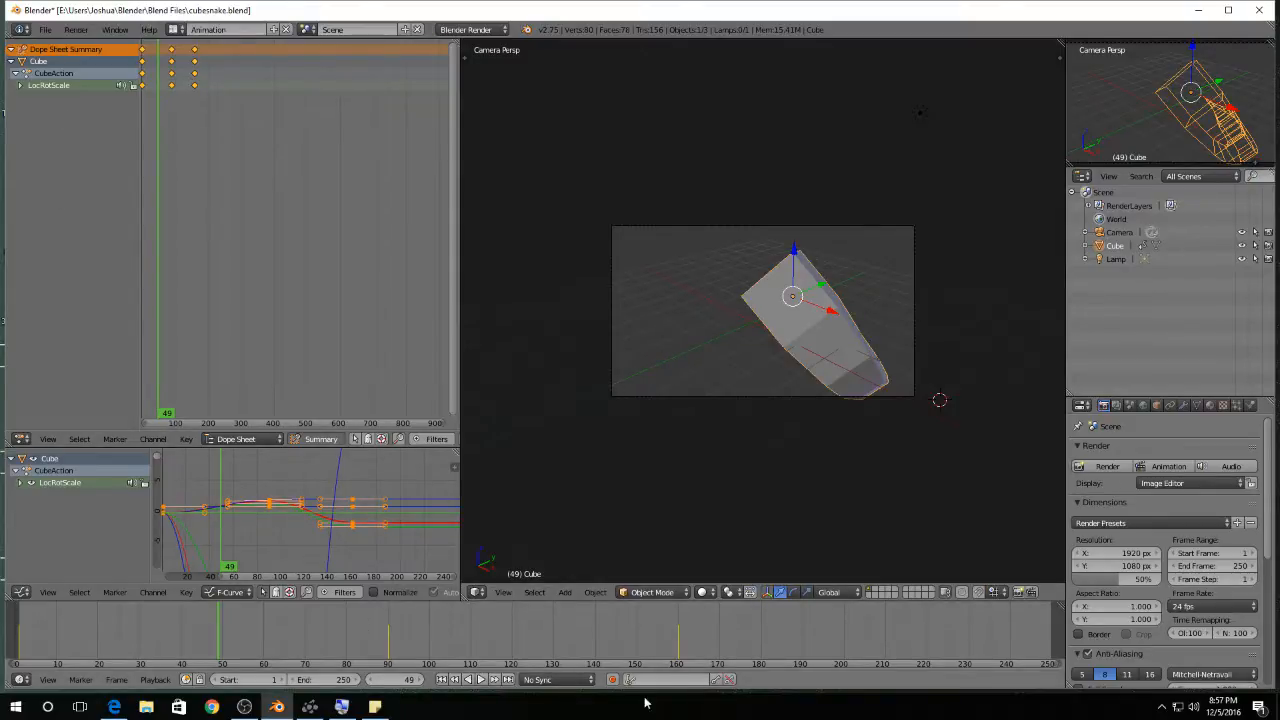
click(20, 85)
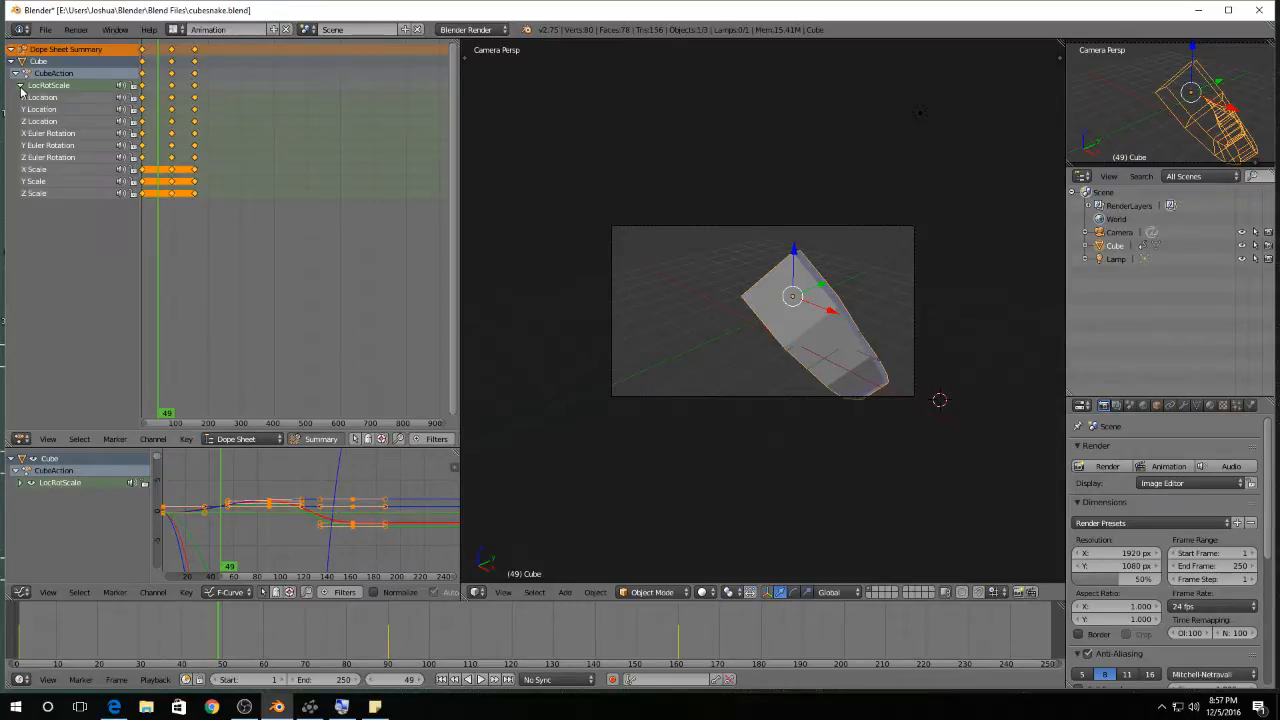